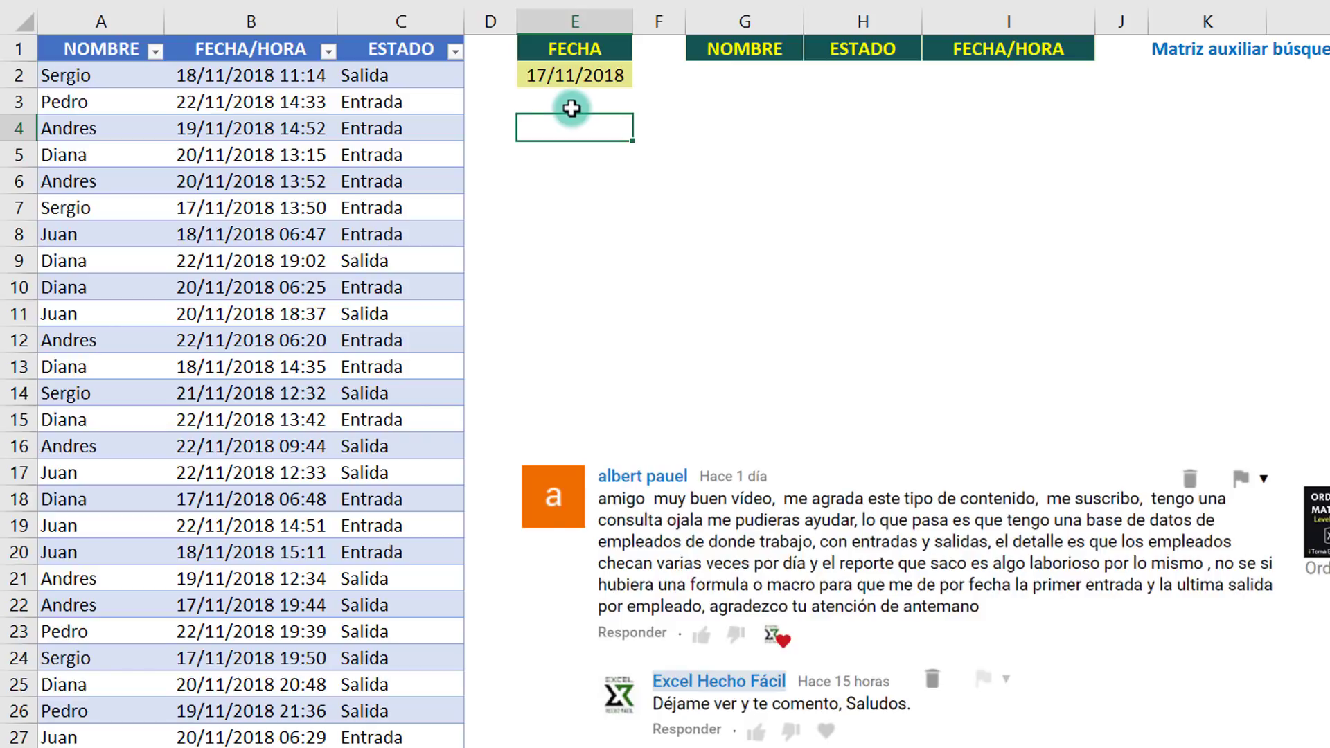
Begin a formula in G2 with =ELEGIR(SECUENCIA(,2) so the index argument spans two columns
click(752, 76)
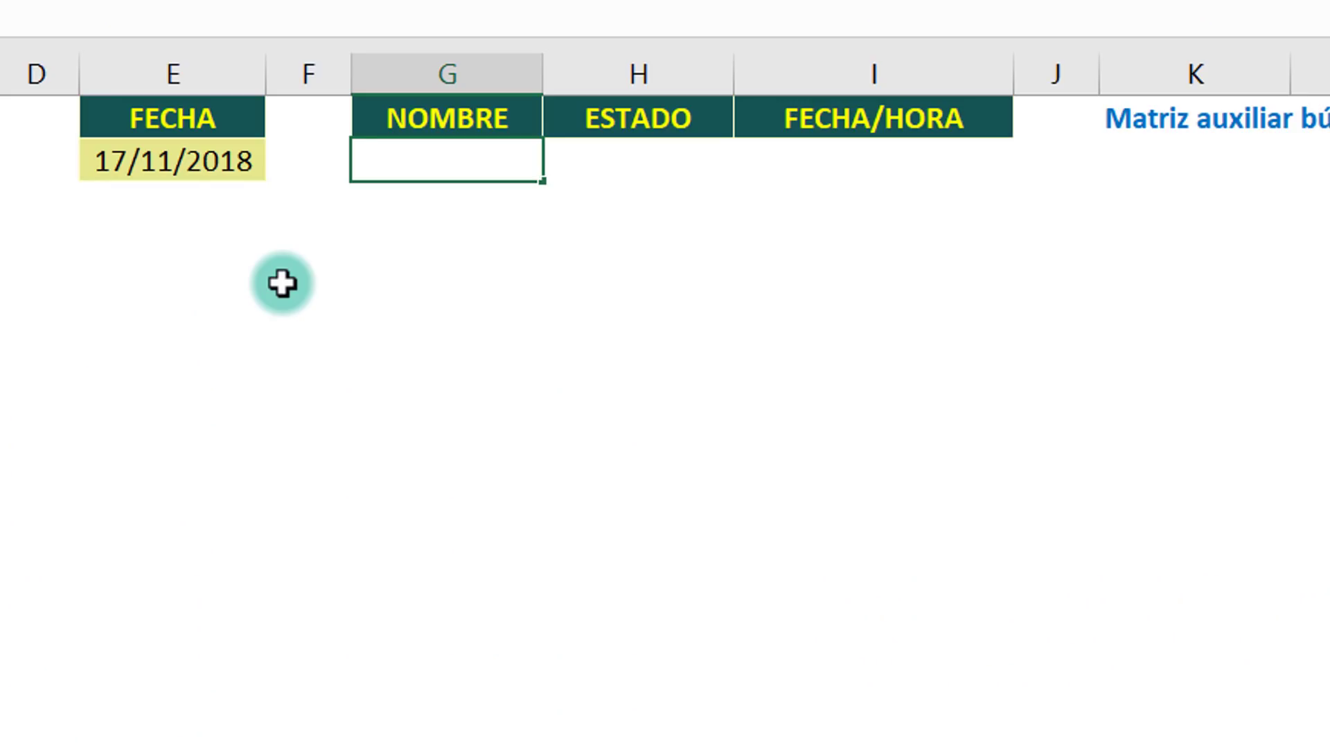
text(=ELEGIR()
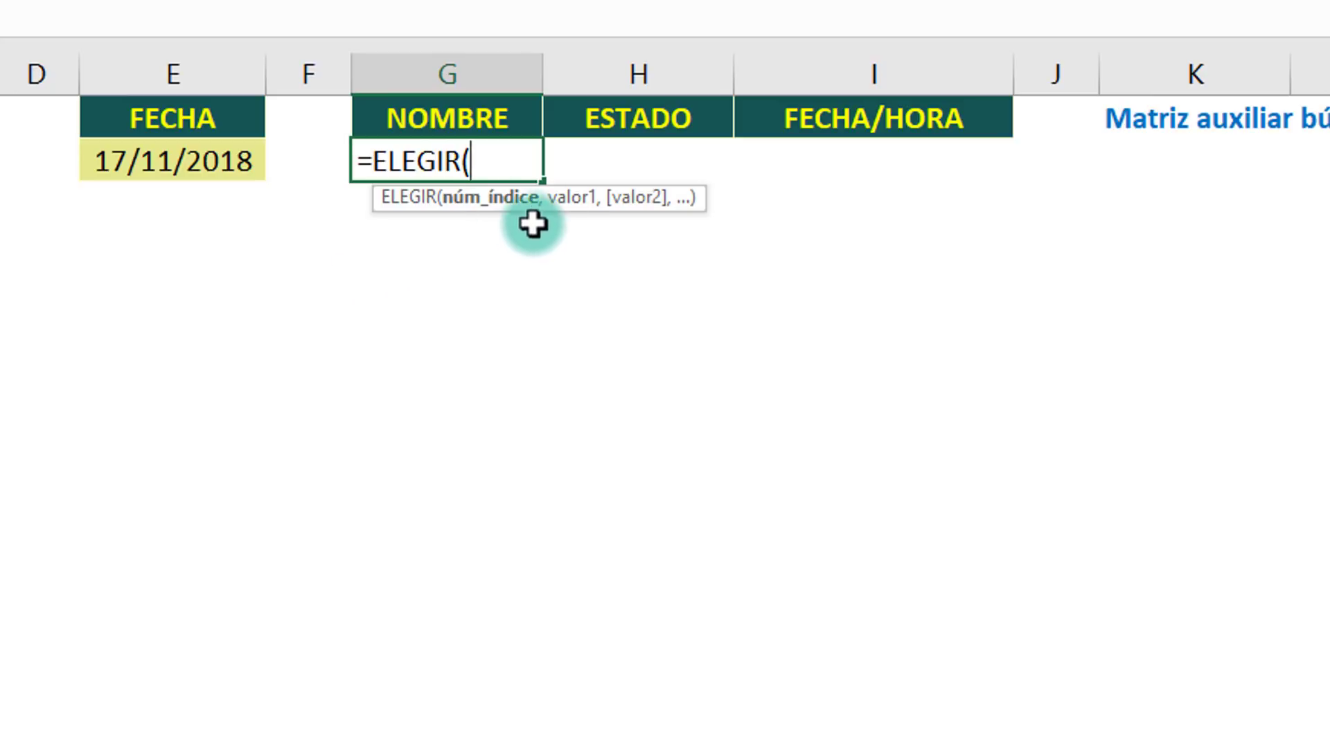
drag(561, 202, 494, 72)
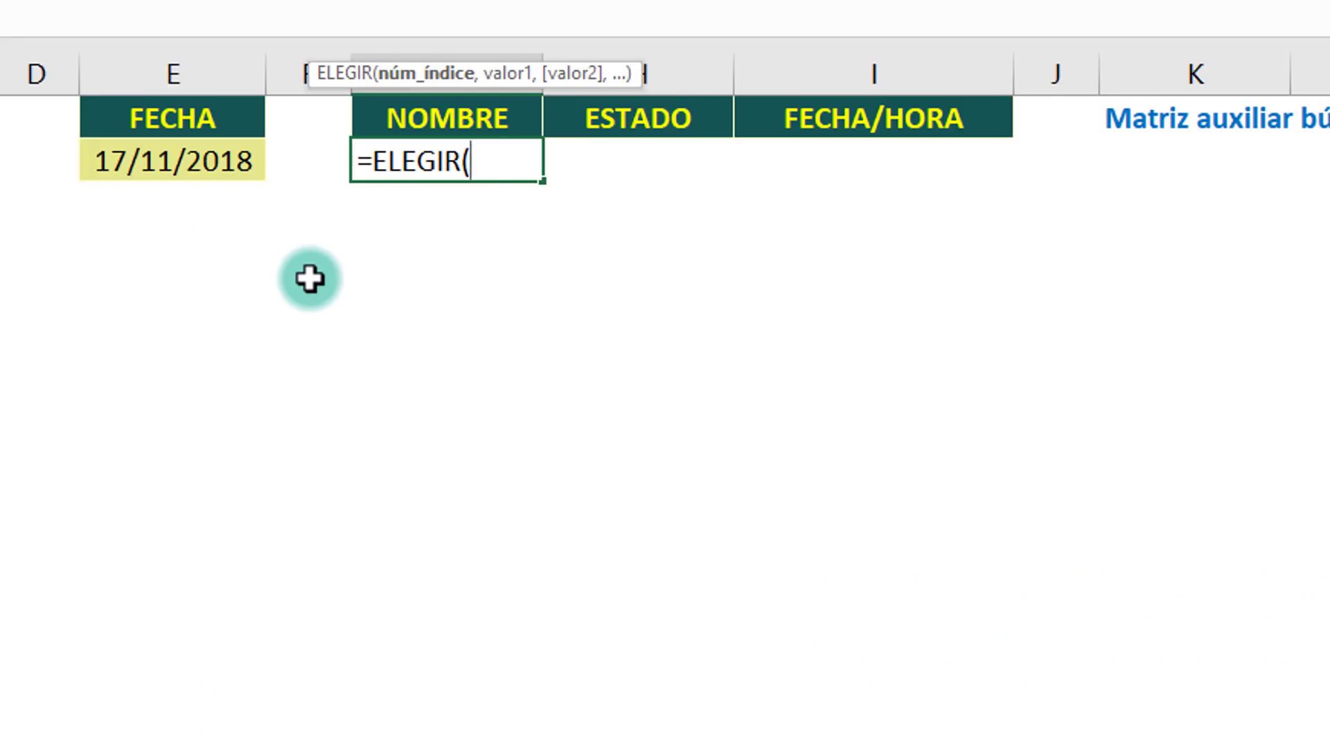
text(secu)
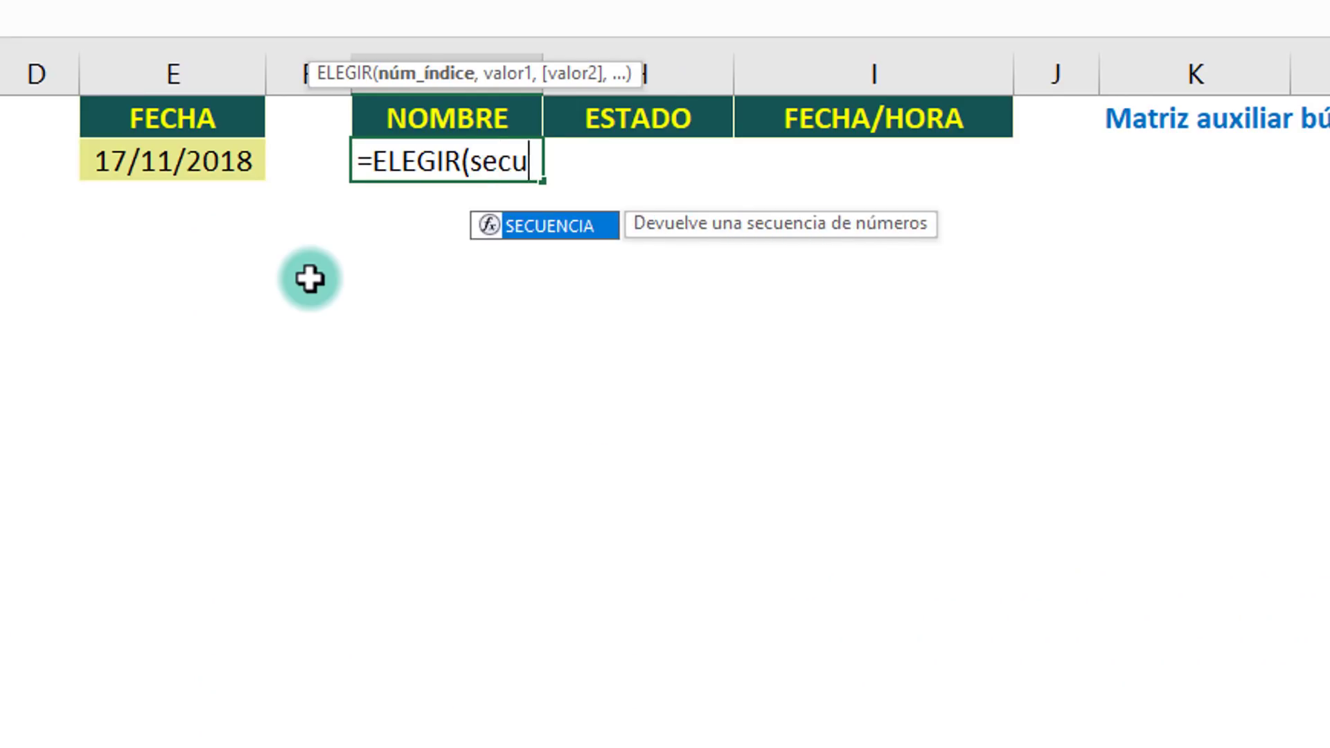
key(Tab)
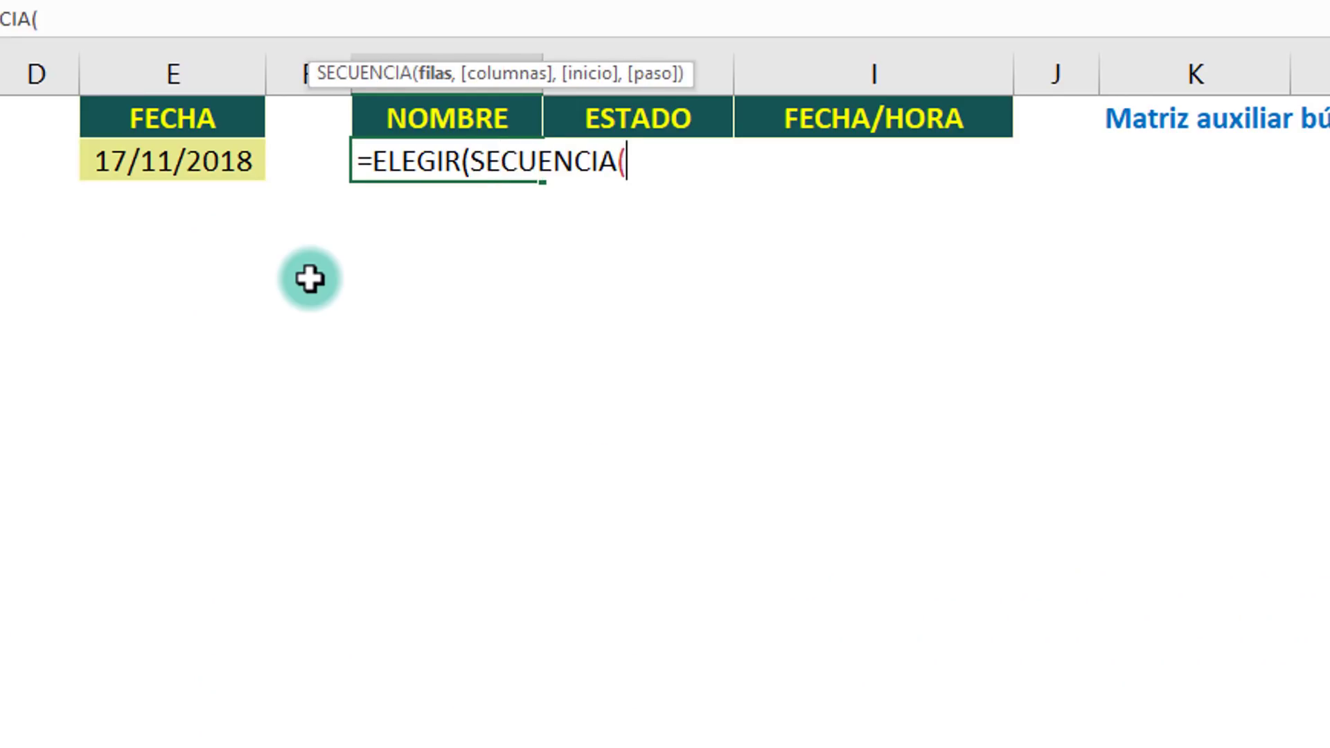
text(,2)
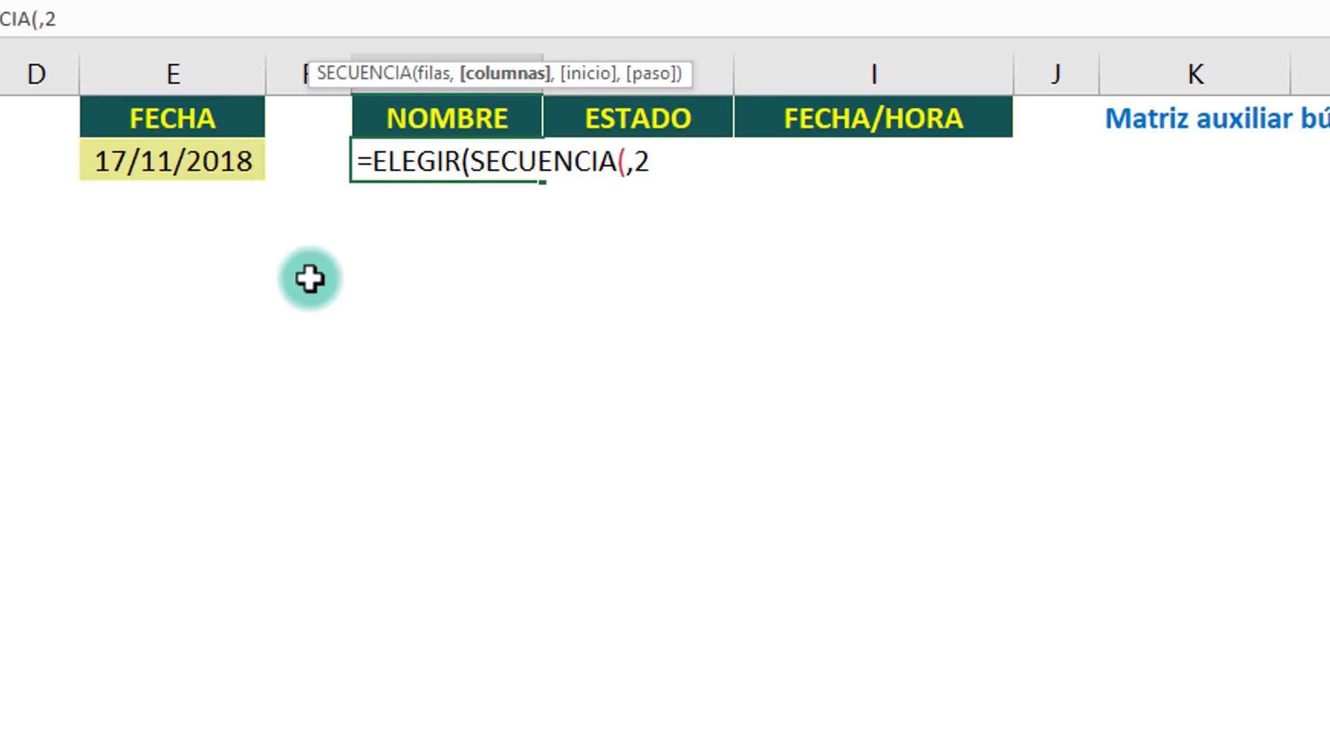
text())
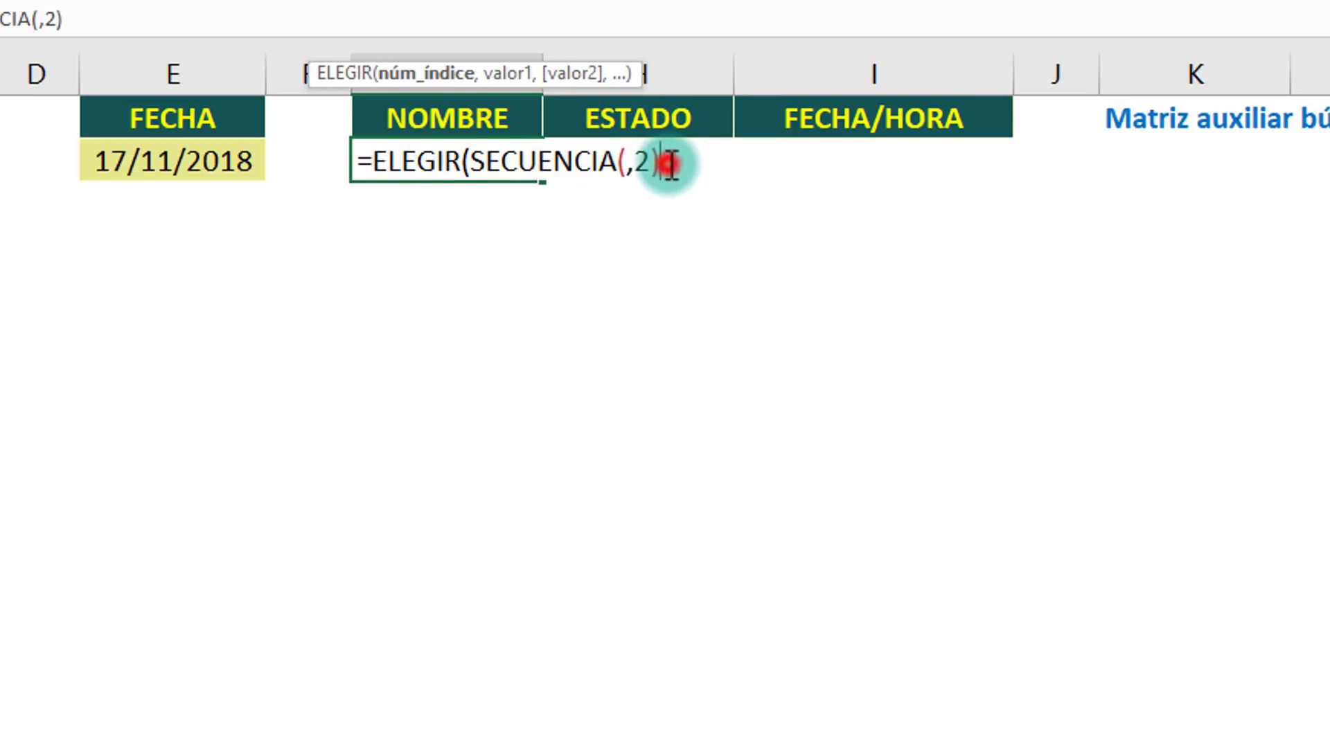
Evaluate the SECUENCIA(,2) part inside the G2 formula, then restore the original expression
drag(661, 163, 468, 167)
key(F9)
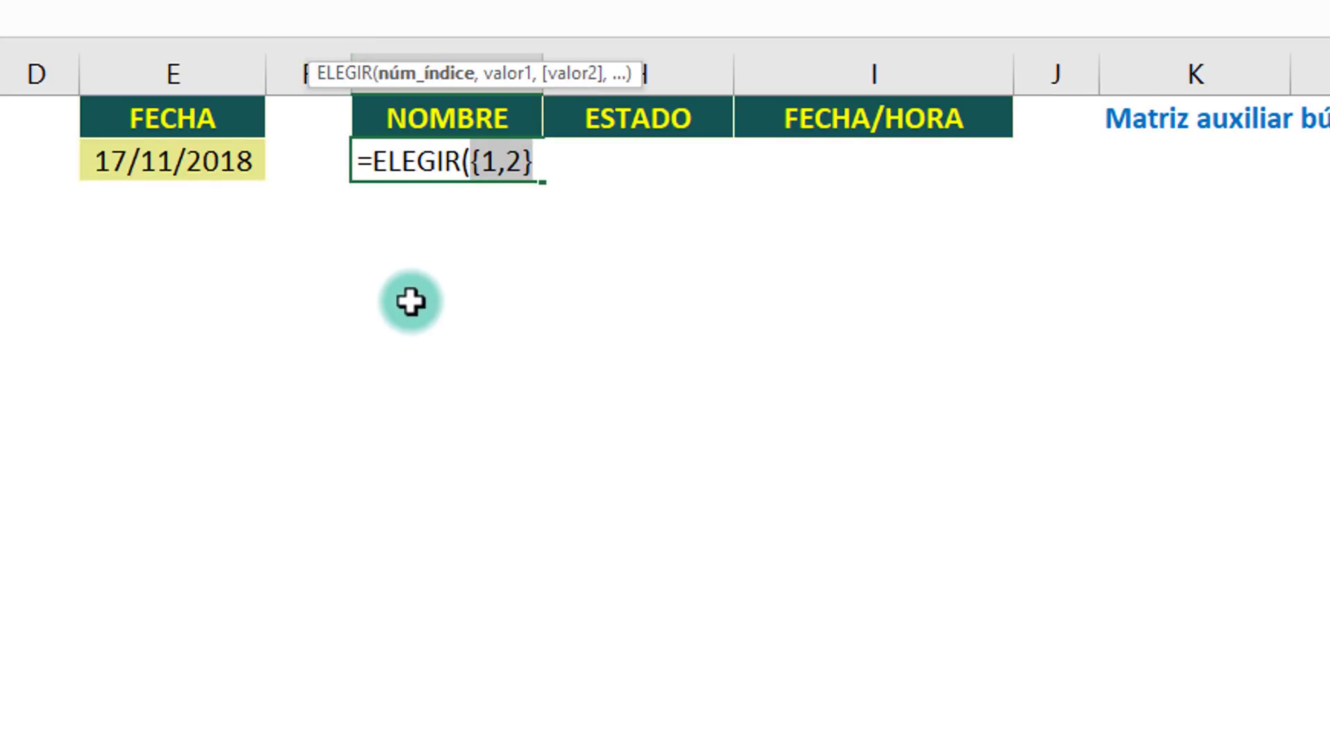
key(ctrl+z)
click(700, 162)
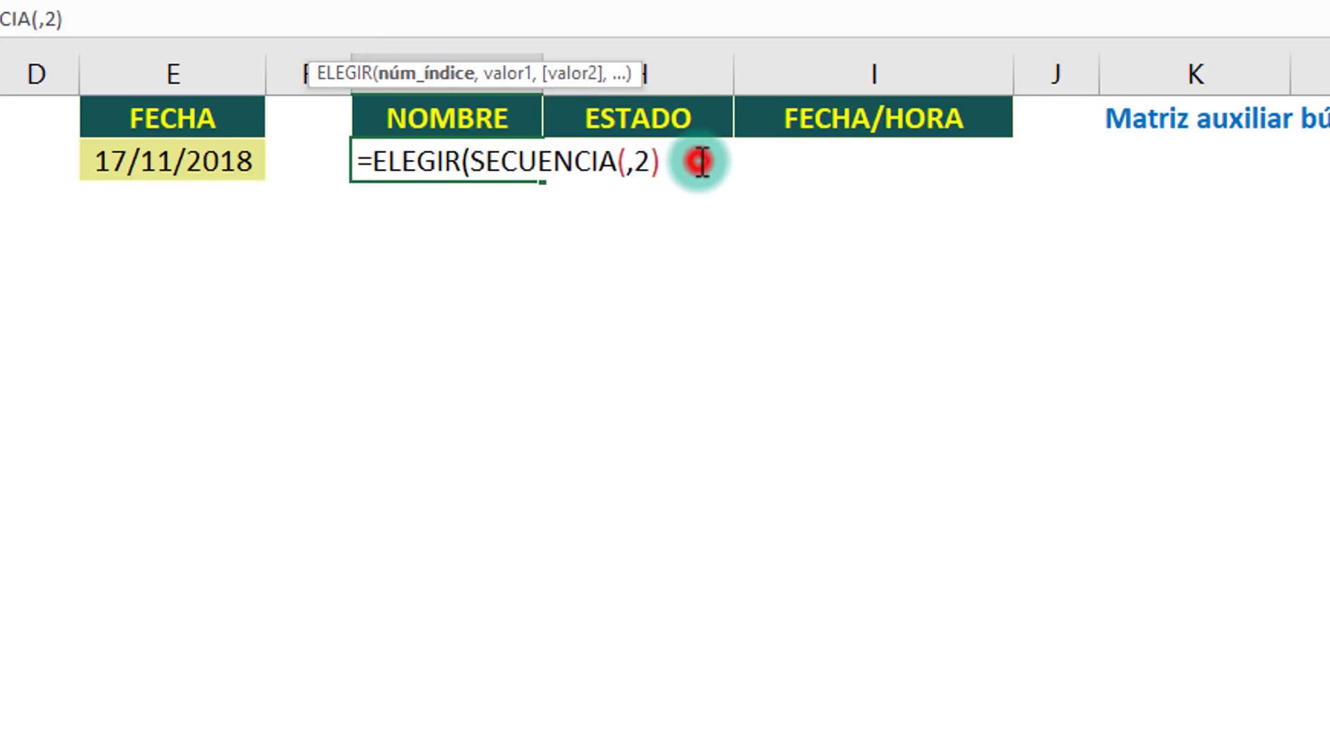
Add BD[NOMBRE] and BD[ESTADO] as the ELEGIR values in G2, and preview the resulting array before restoring the formula
text(,)
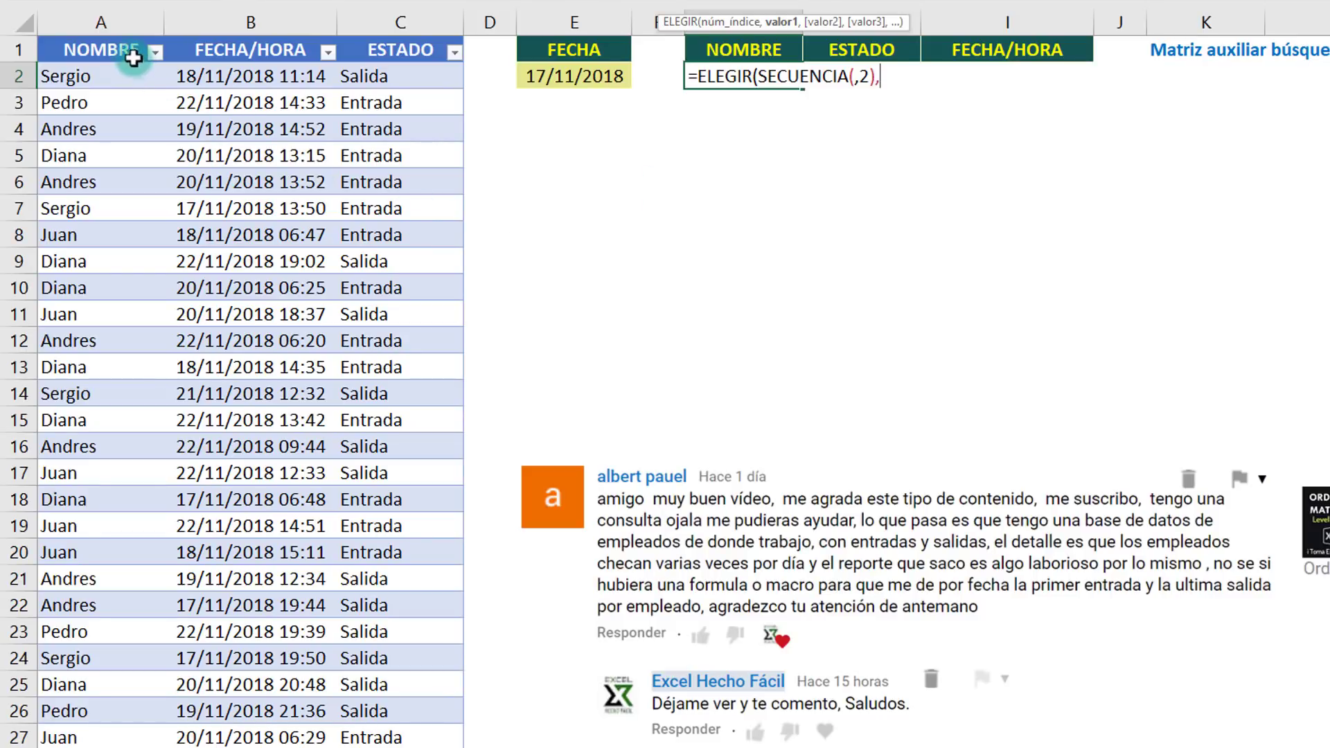
click(115, 35)
text(,)
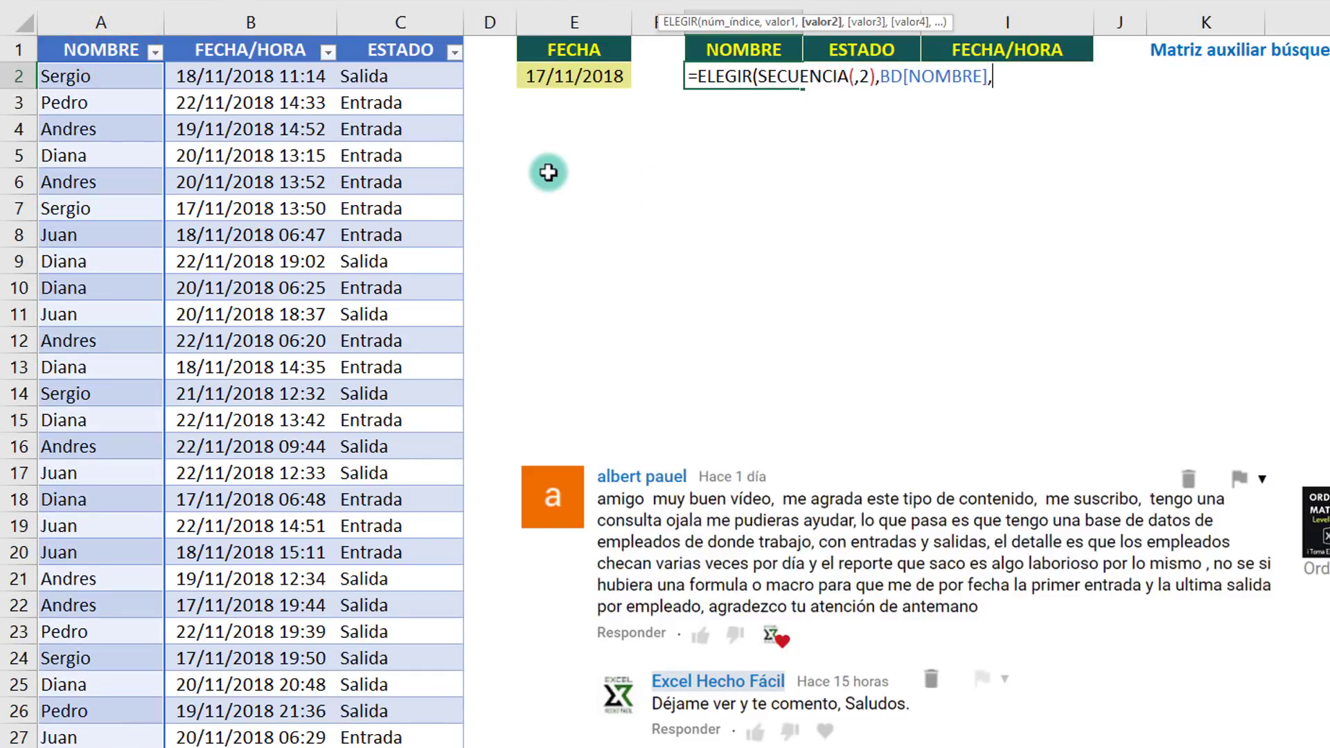
click(397, 43)
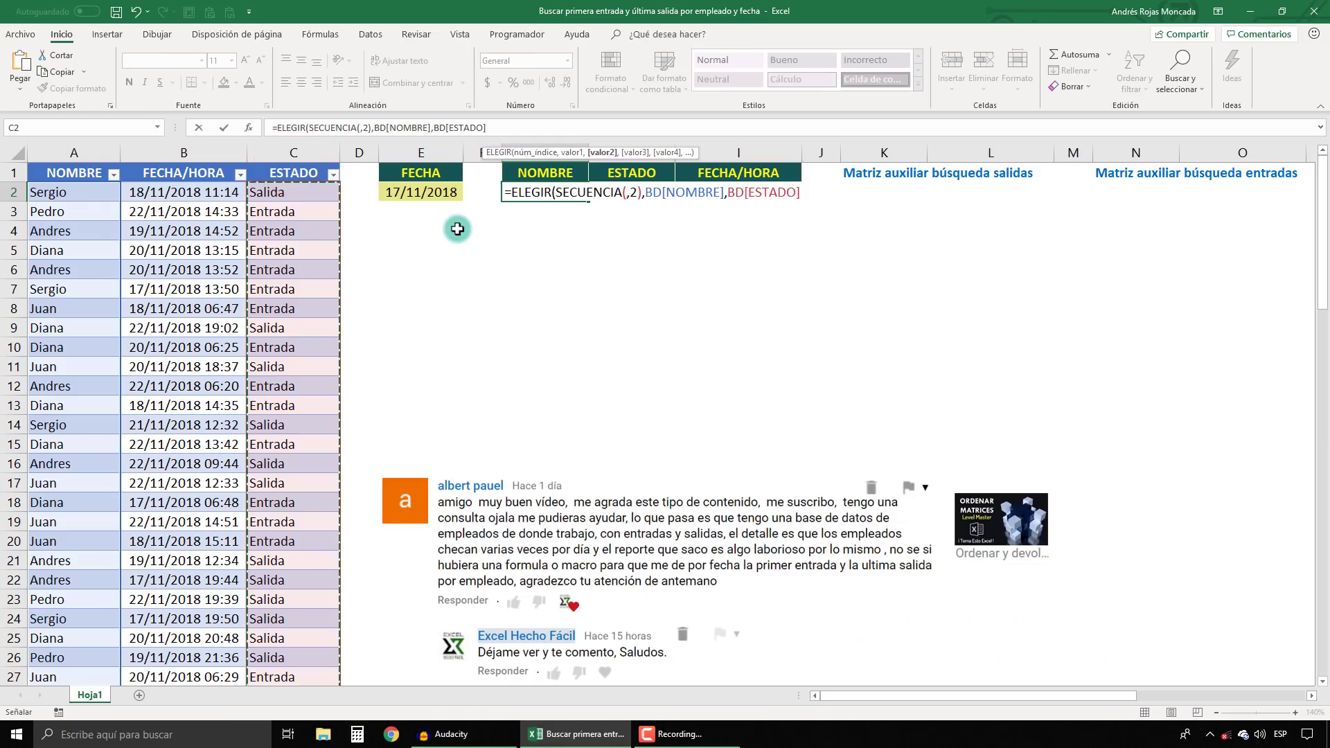
key(F9)
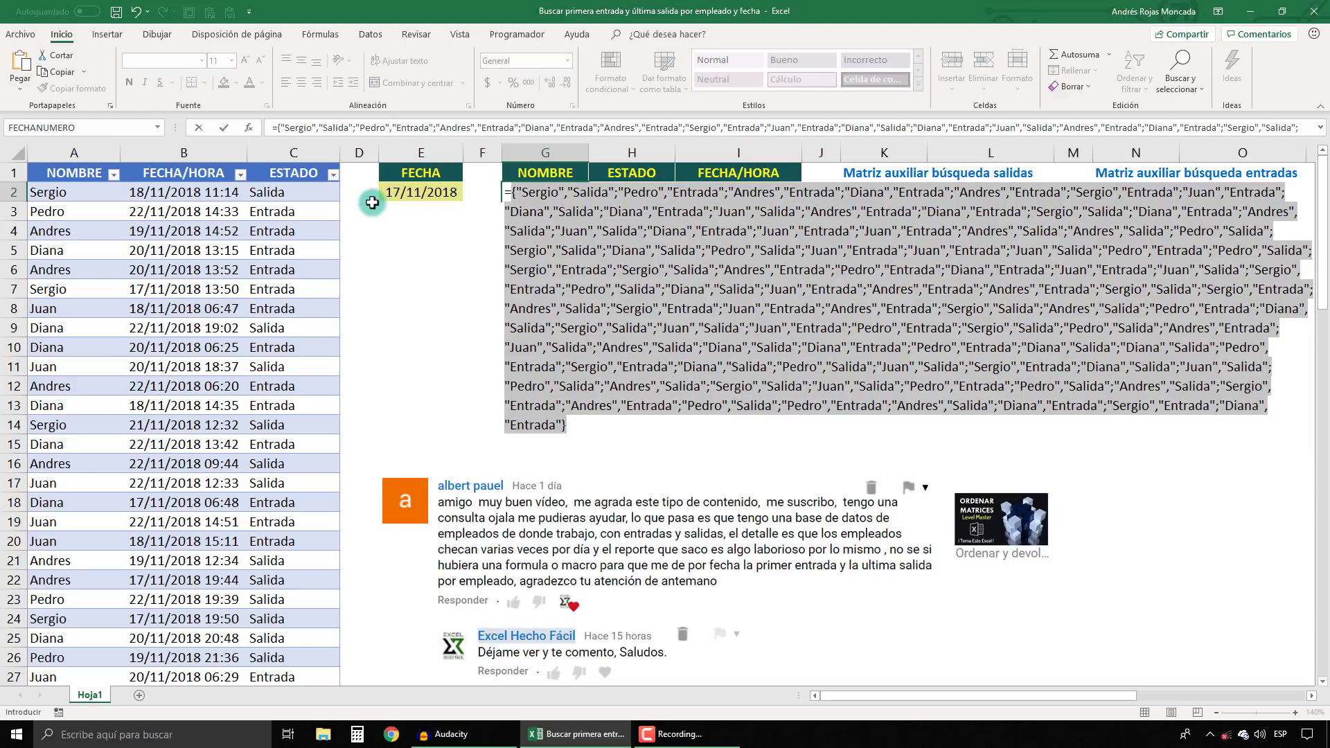
key(ctrl+z)
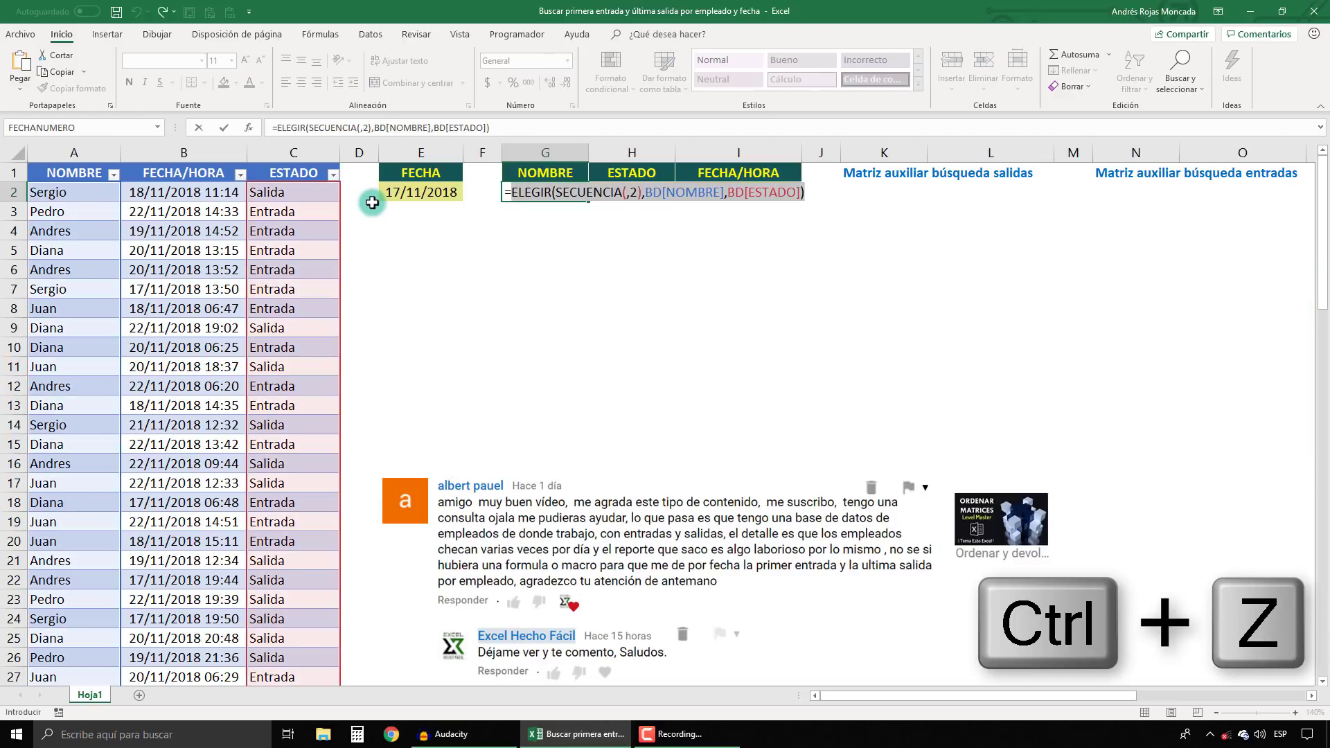
Wrap the ELEGIR expression in G2 inside FILTRAR as its array argument, and continue to the include argument
click(510, 196)
text(fil)
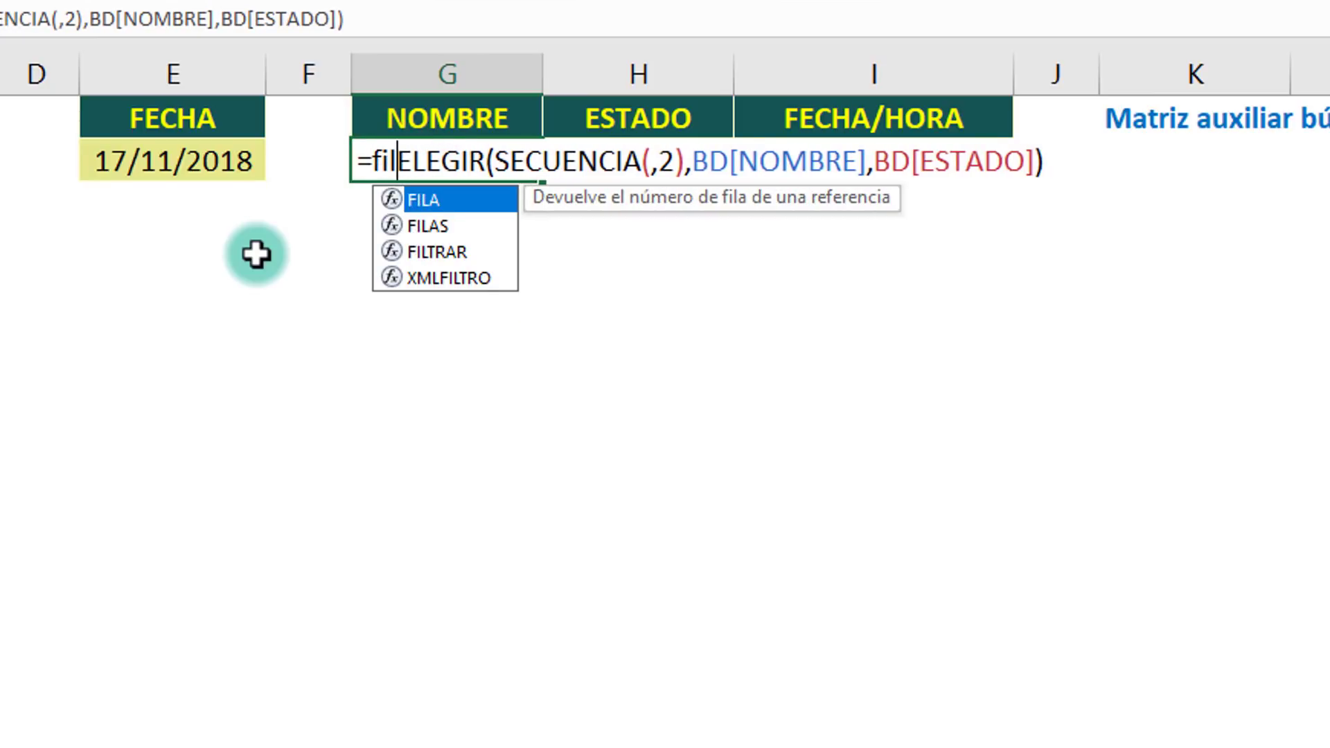
key(Down)
key(Down)
key(Tab)
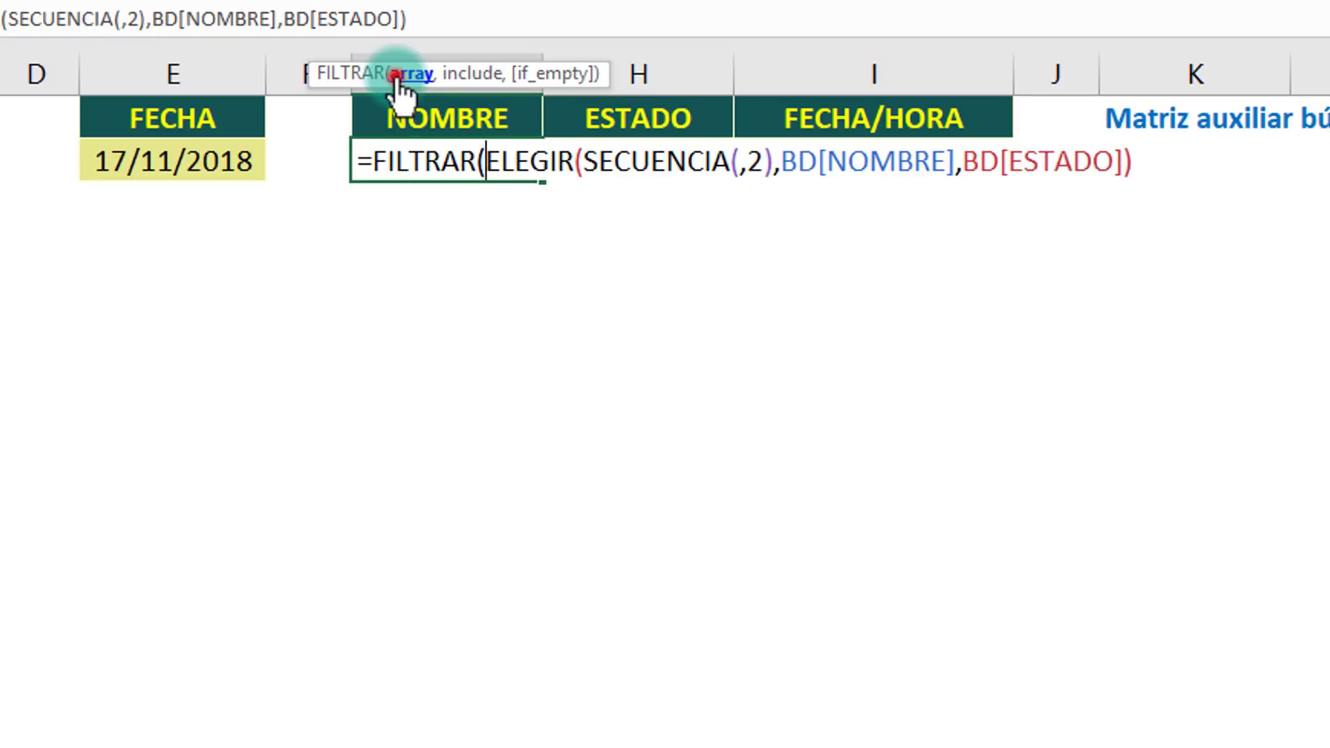
click(398, 72)
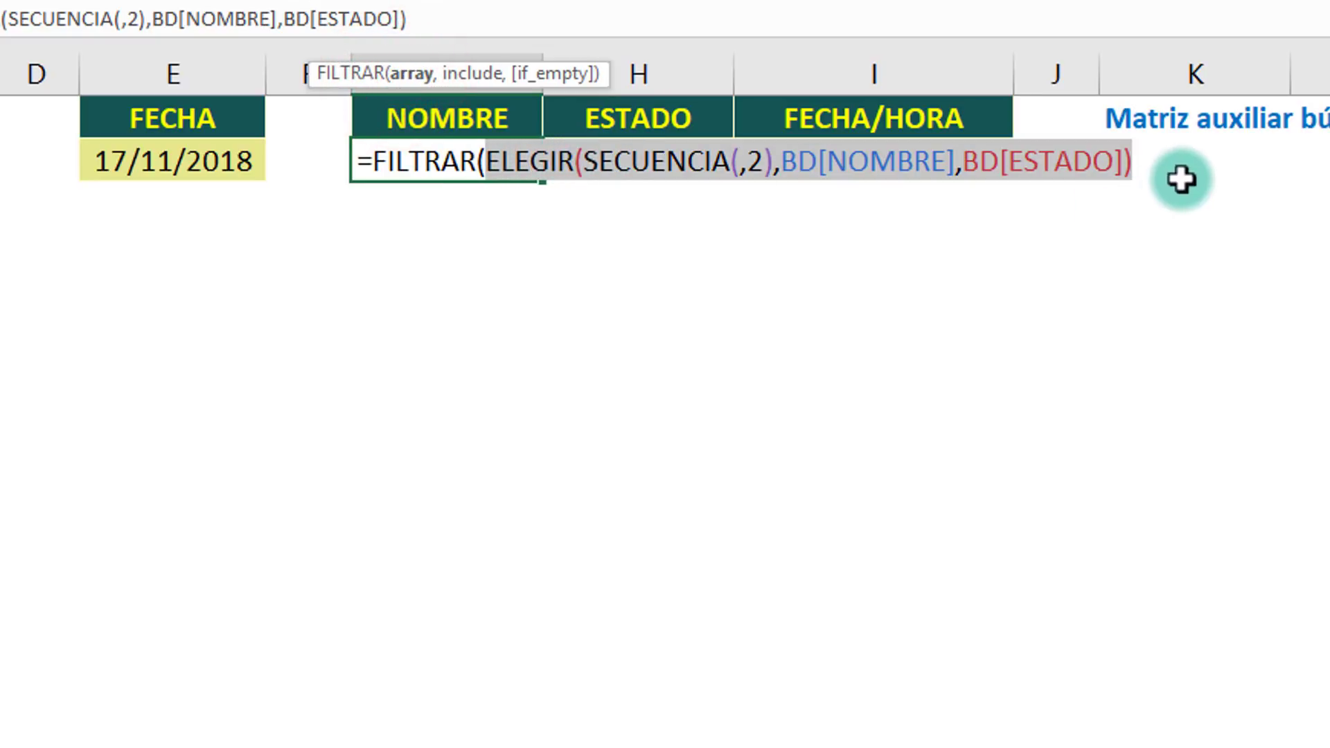
click(1184, 159)
text(,)
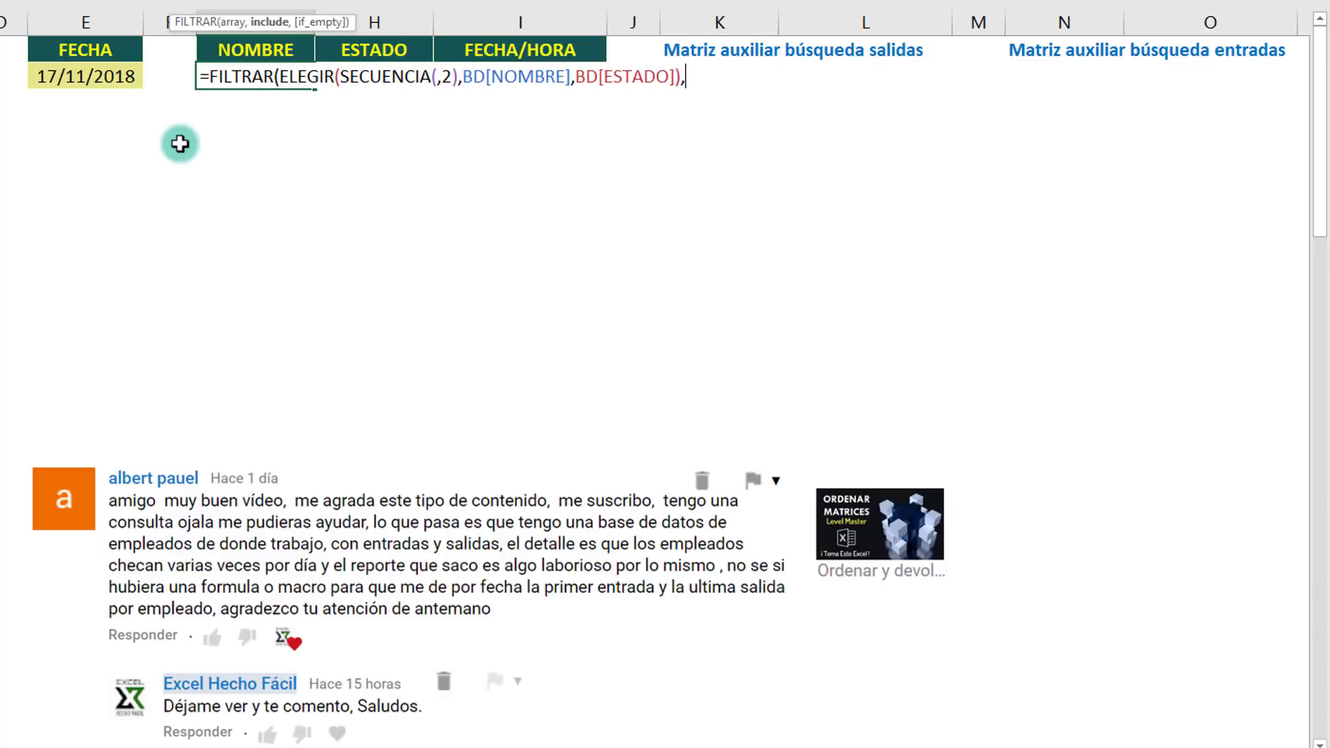
Begin FILTRAR's include condition in G2 with TRUNCAR applied to BD[FECHA/HORA]
text(trun)
key(Tab)
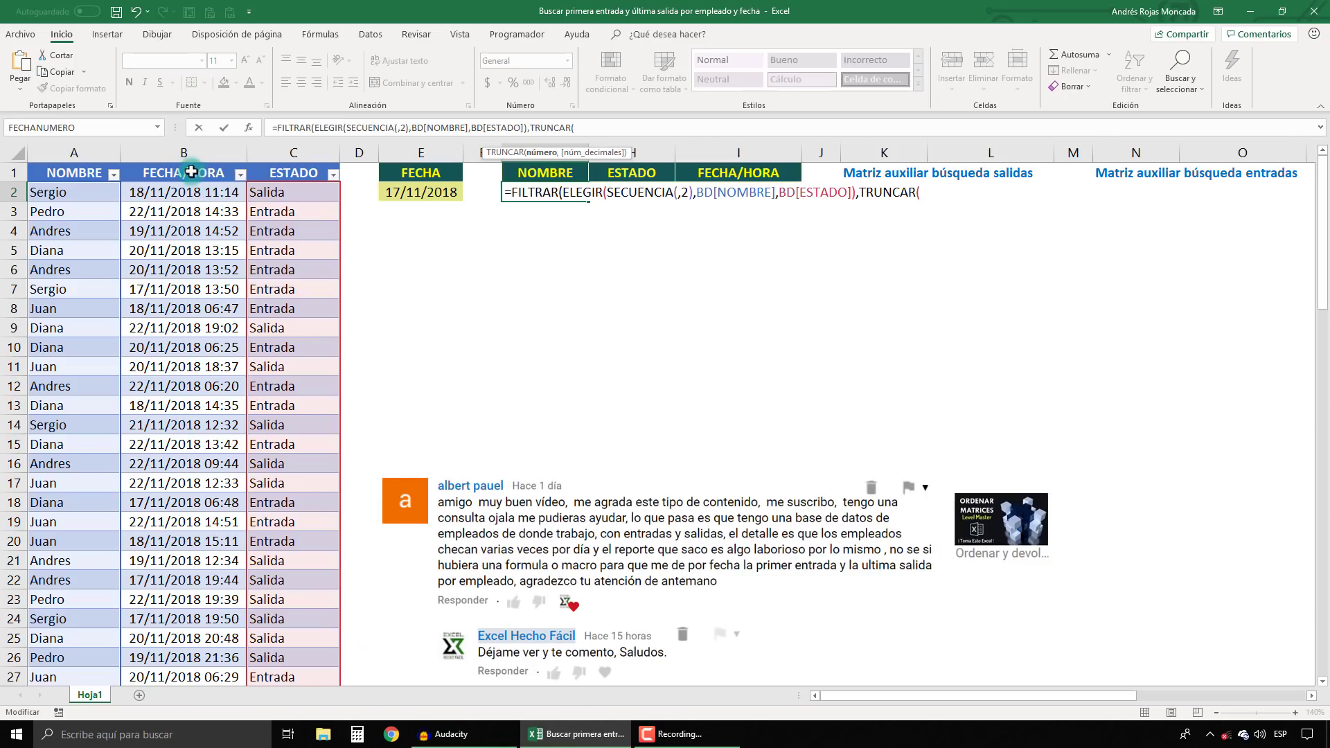
click(183, 161)
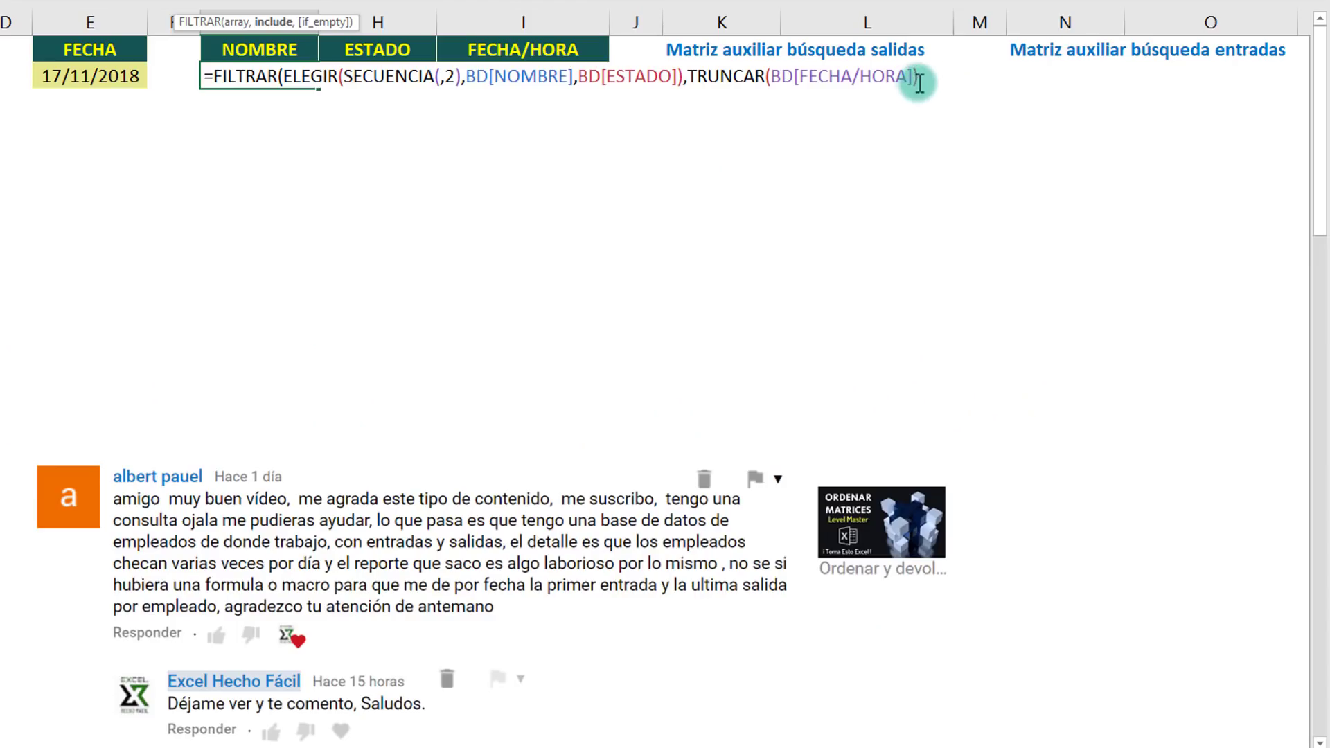
Evaluate the TRUNCAR(BD[FECHA/HORA]) part to inspect its date serials, then restore the expression
drag(918, 82, 694, 82)
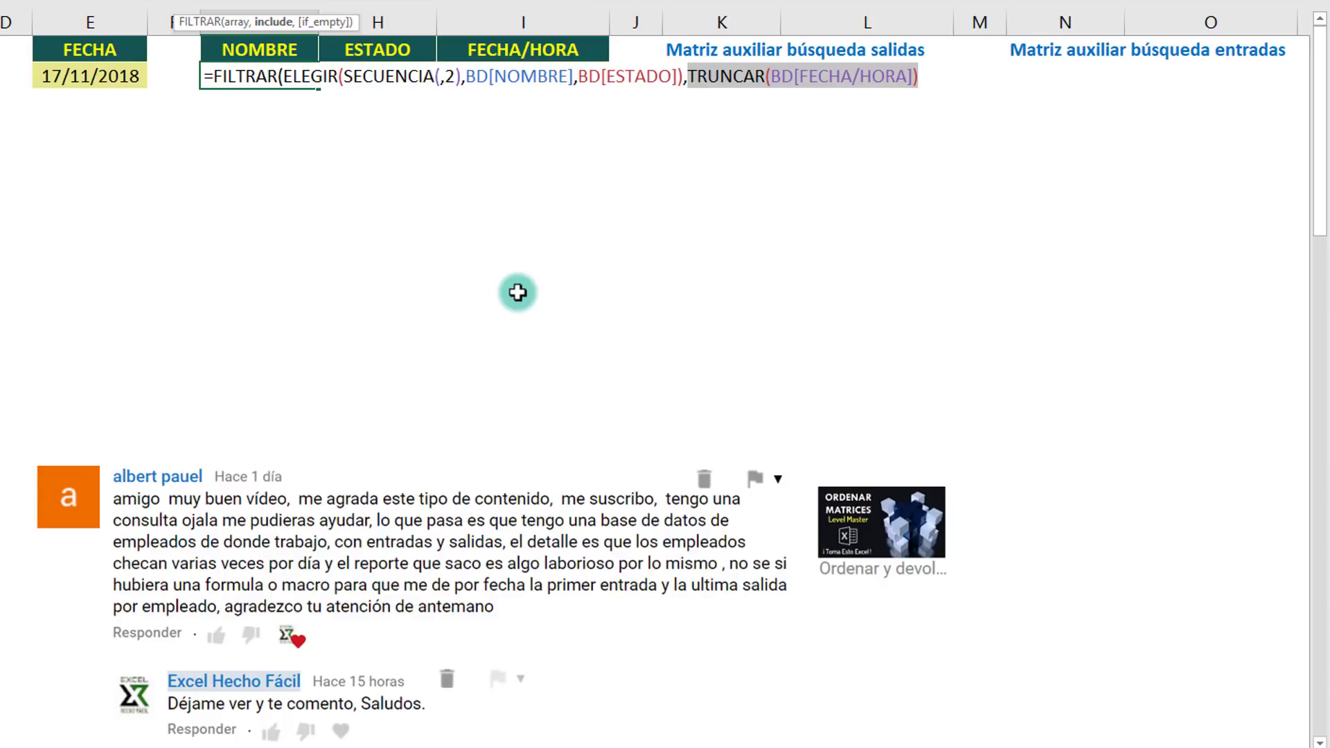
key(F9)
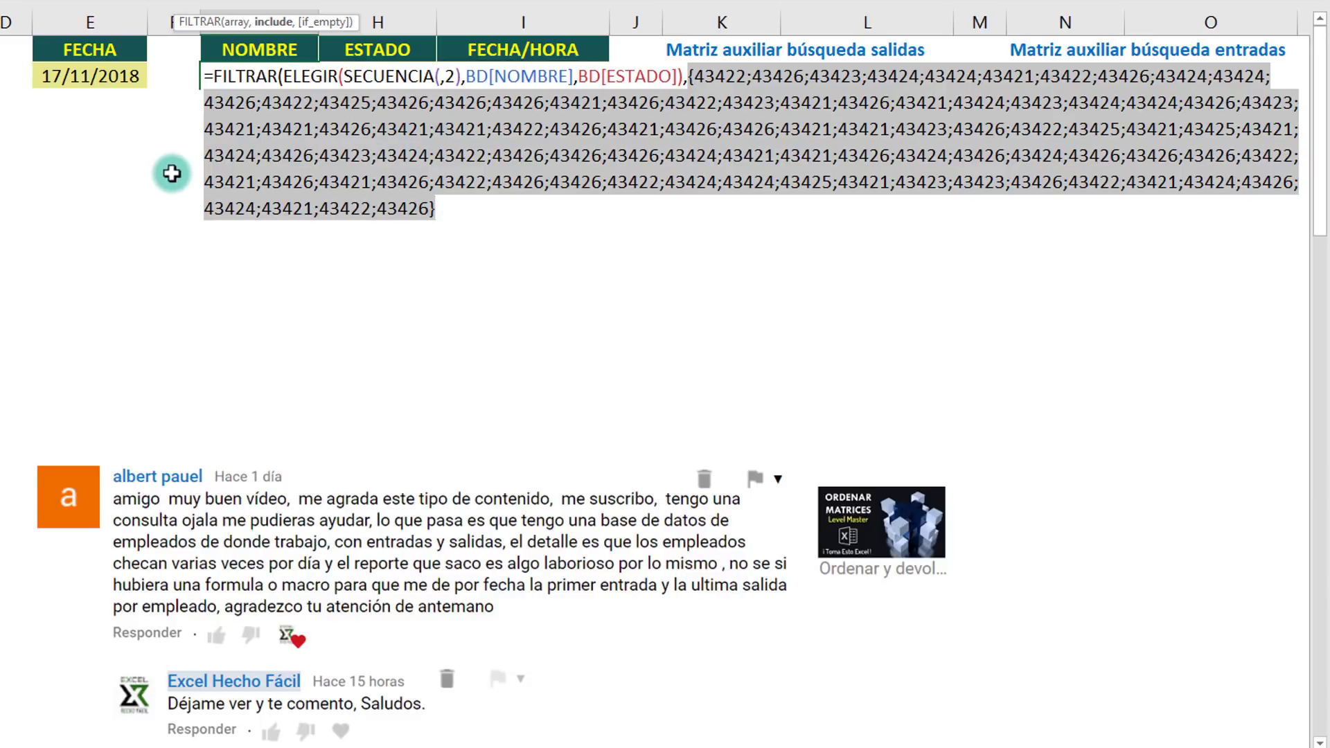
key(ctrl+z)
click(938, 76)
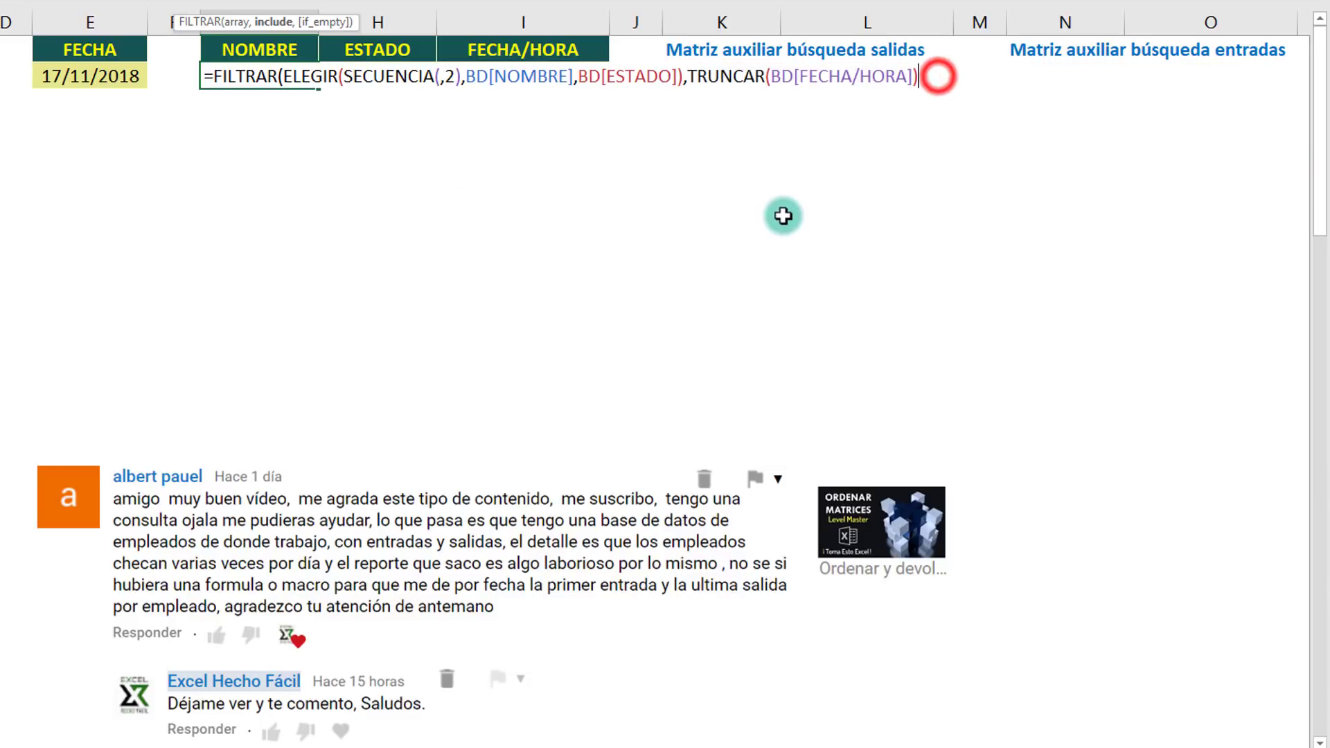
Compare the truncated dates with cell E2 in the FILTRAR condition, and preview the filtered array before restoring the formula
text(=)
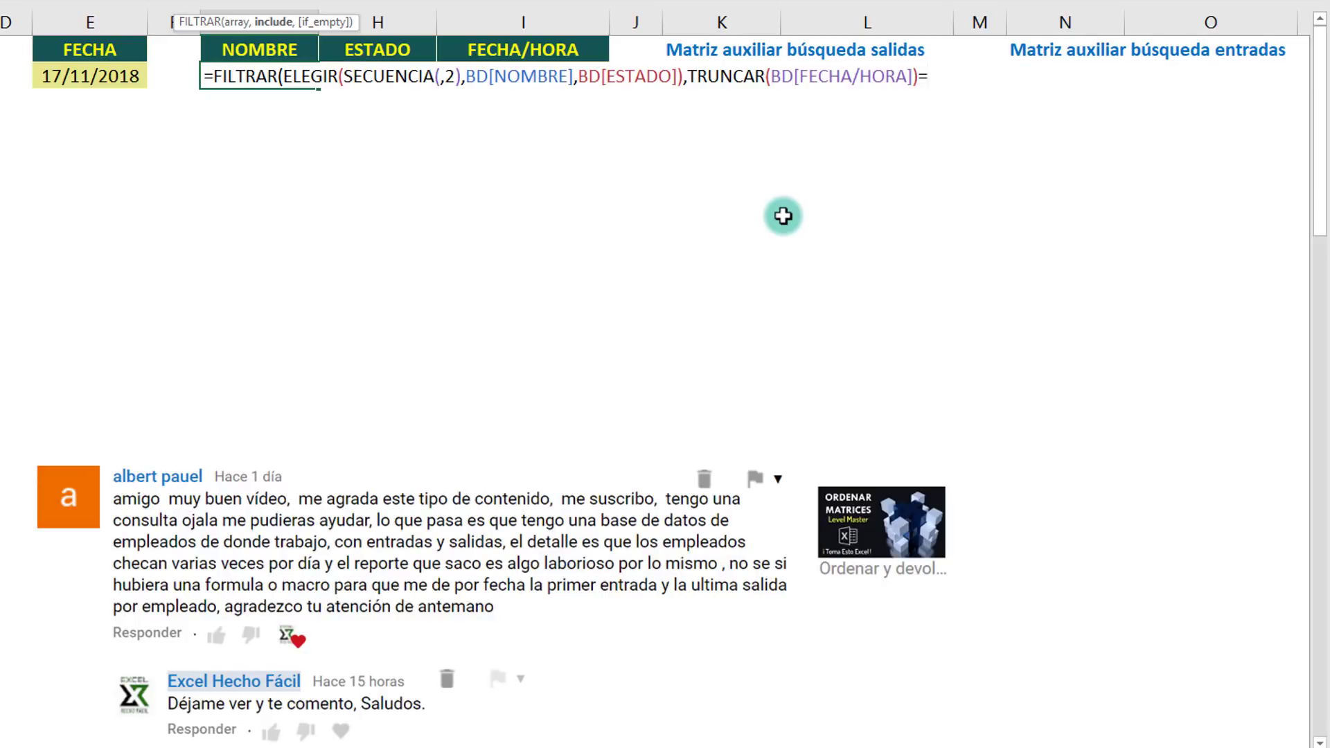
click(106, 79)
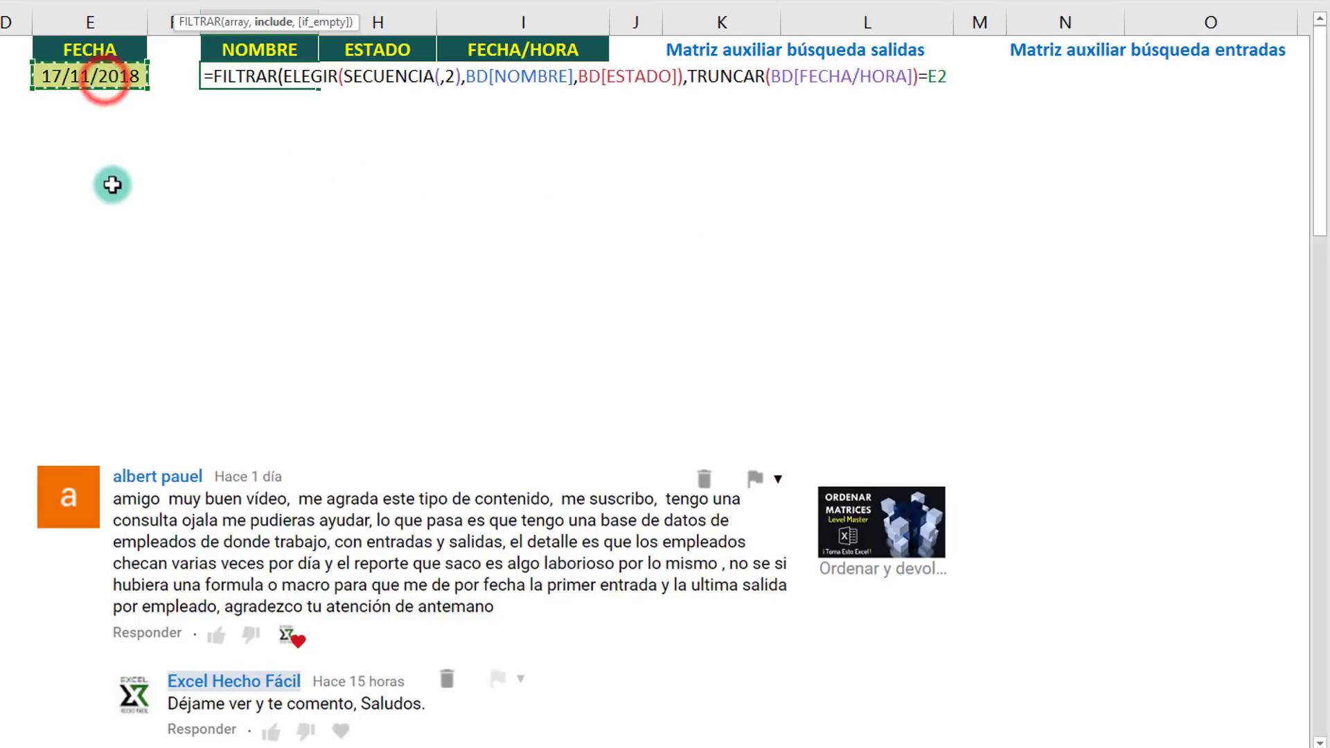
key(F9)
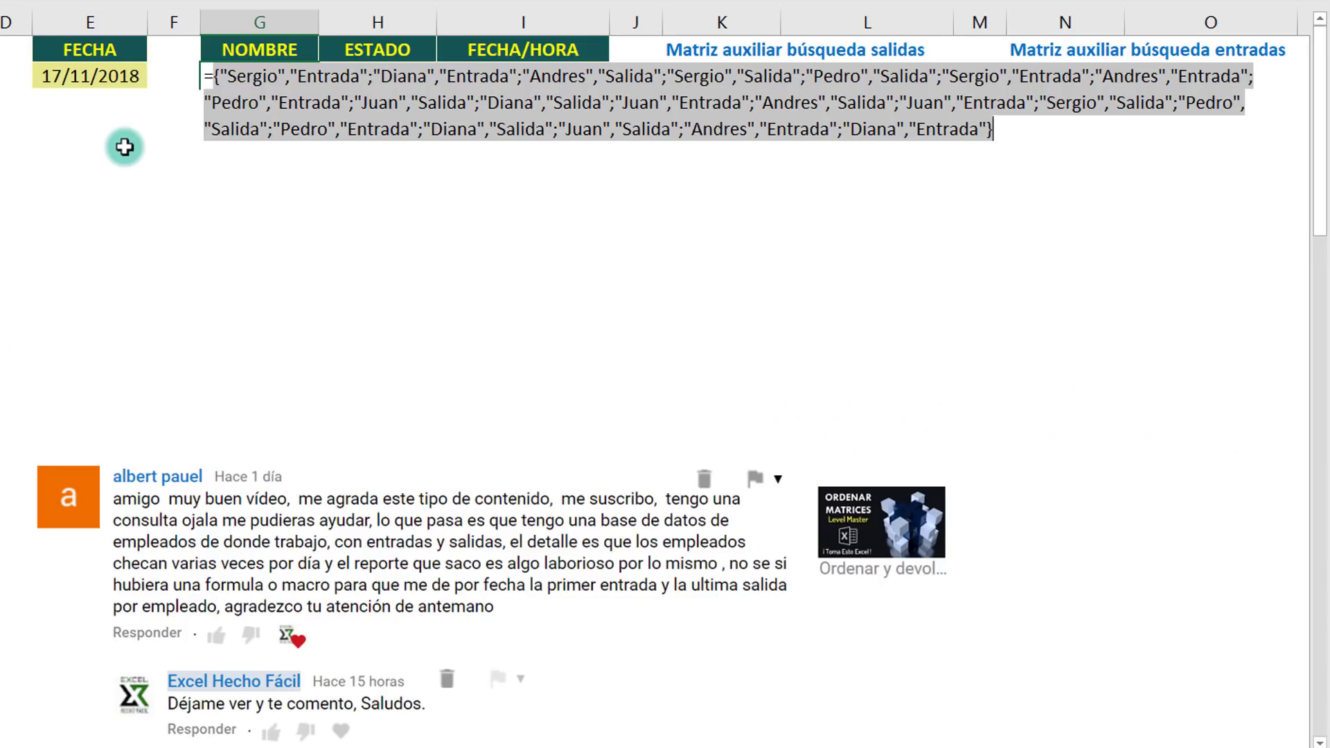
key(ctrl+z)
Wrap the FILTRAR formula in G2 inside UNICOS and enter it to list the unique NOMBRE and ESTADO combinations
click(210, 79)
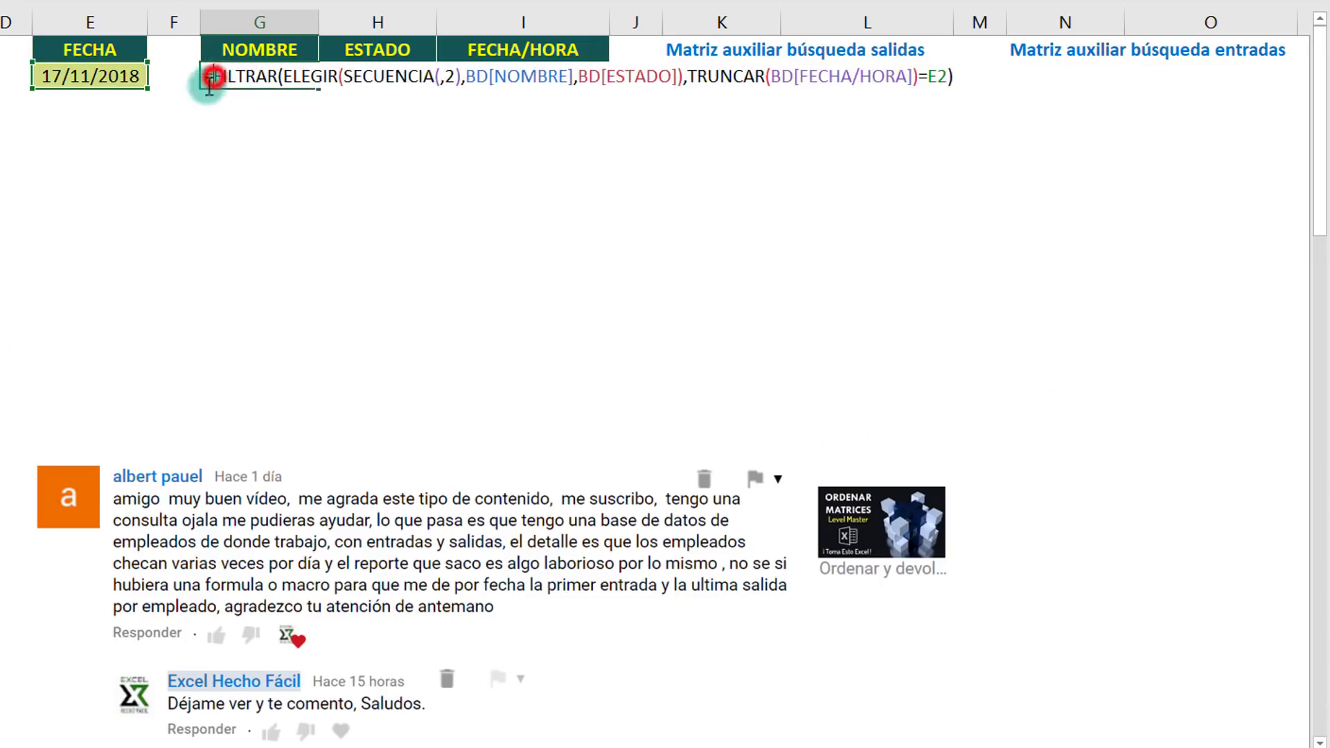
text(uni)
key(Down)
key(Down)
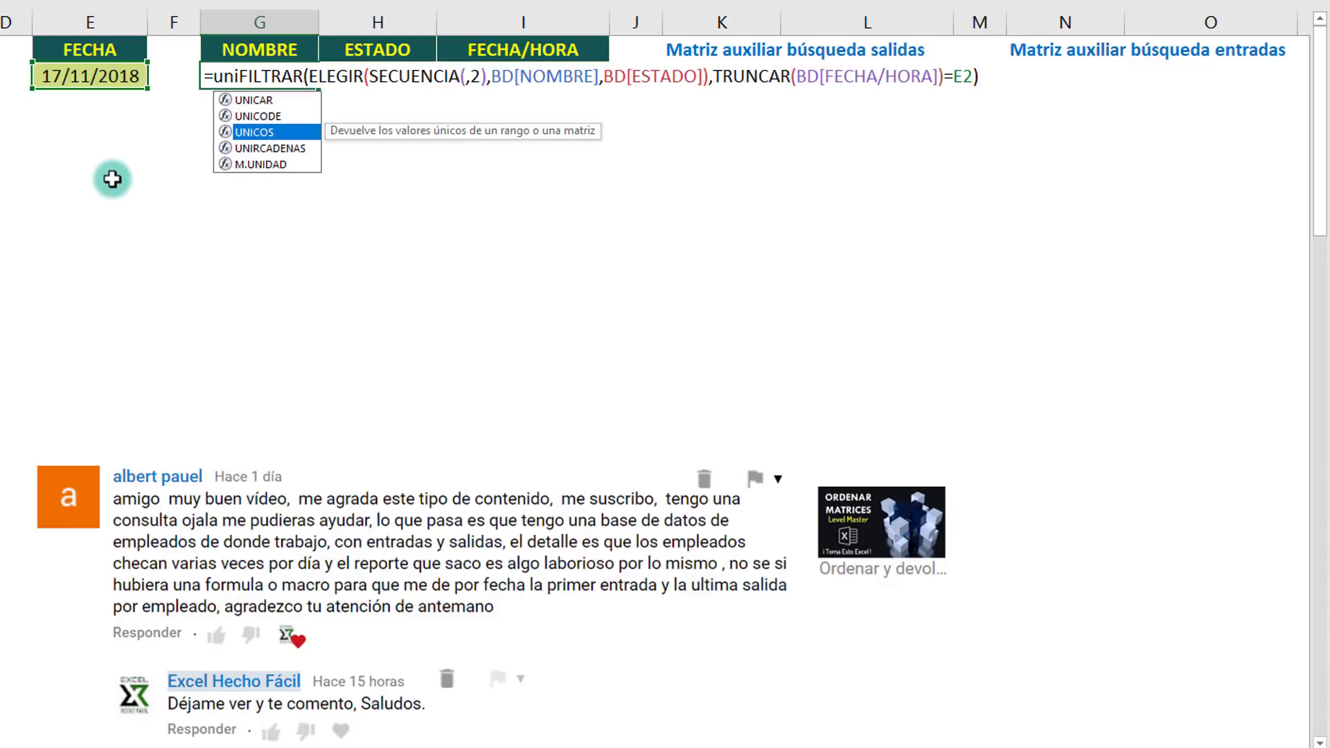
key(Tab)
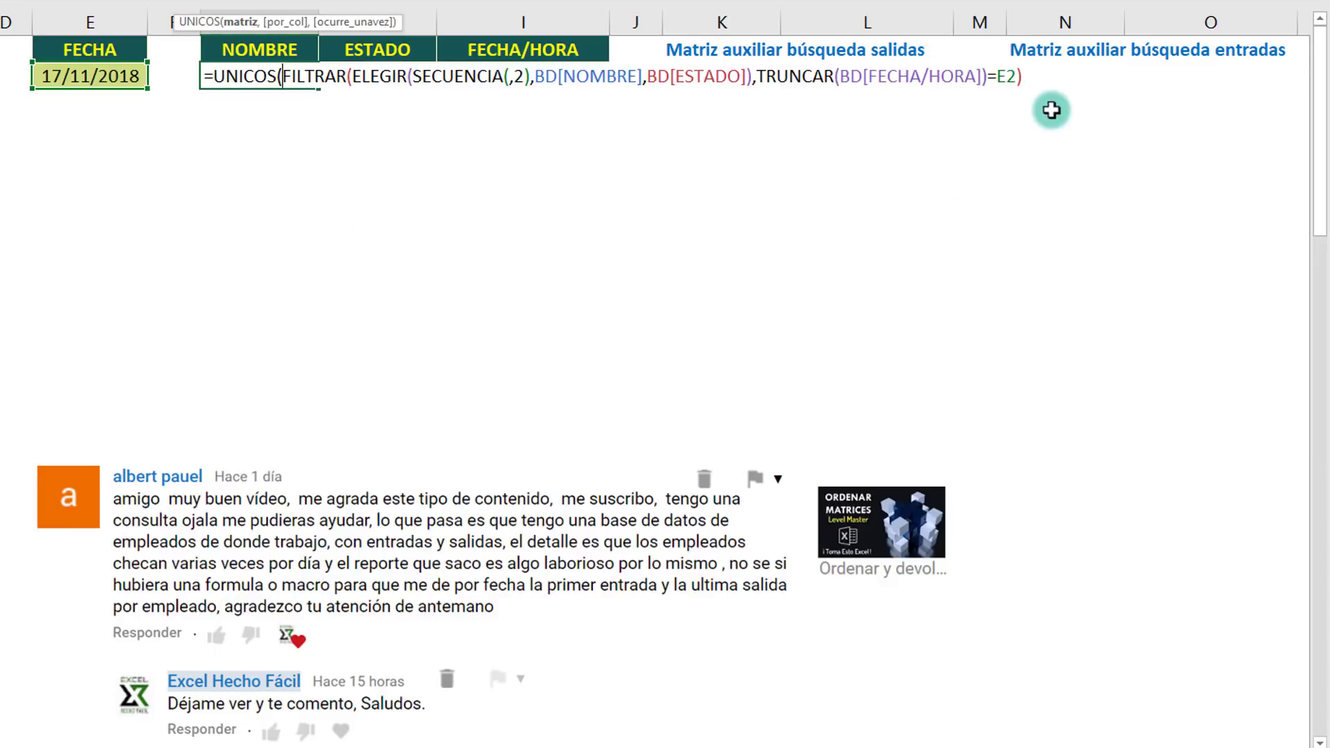
click(1052, 77)
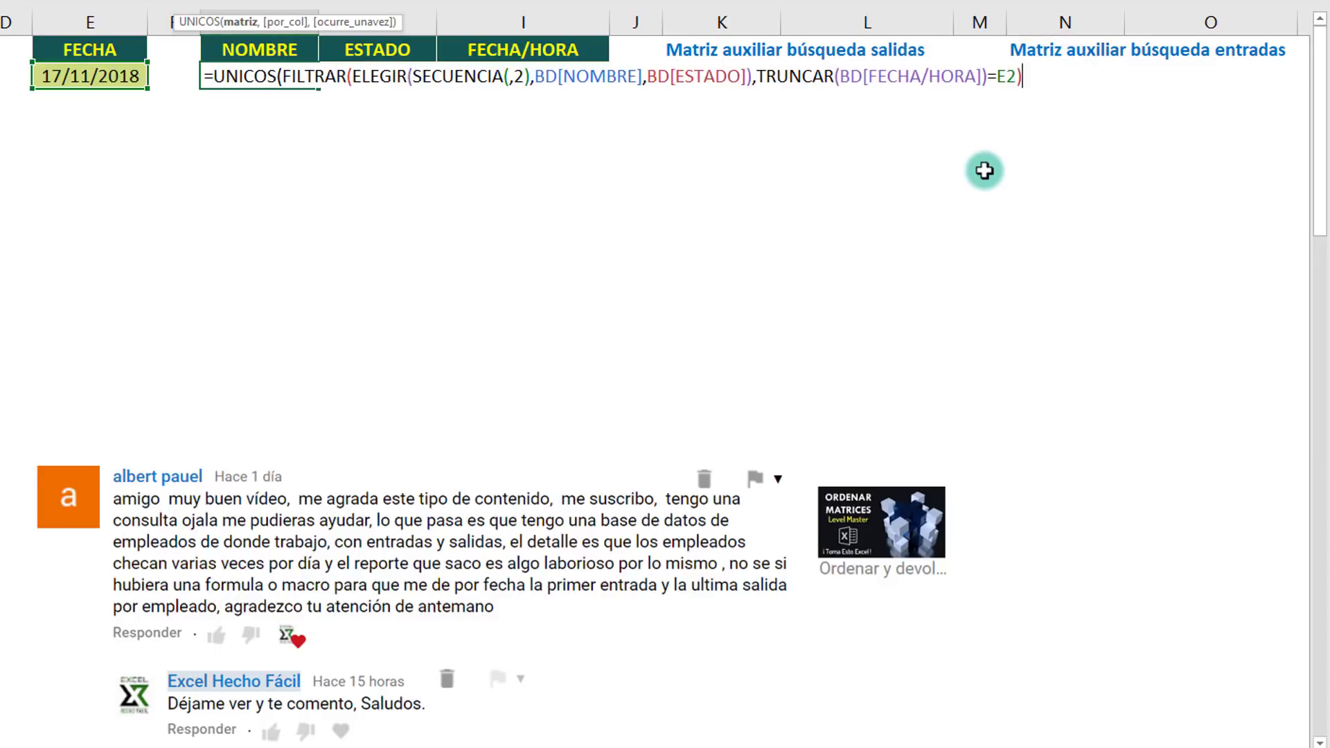
key(ctrl+Return)
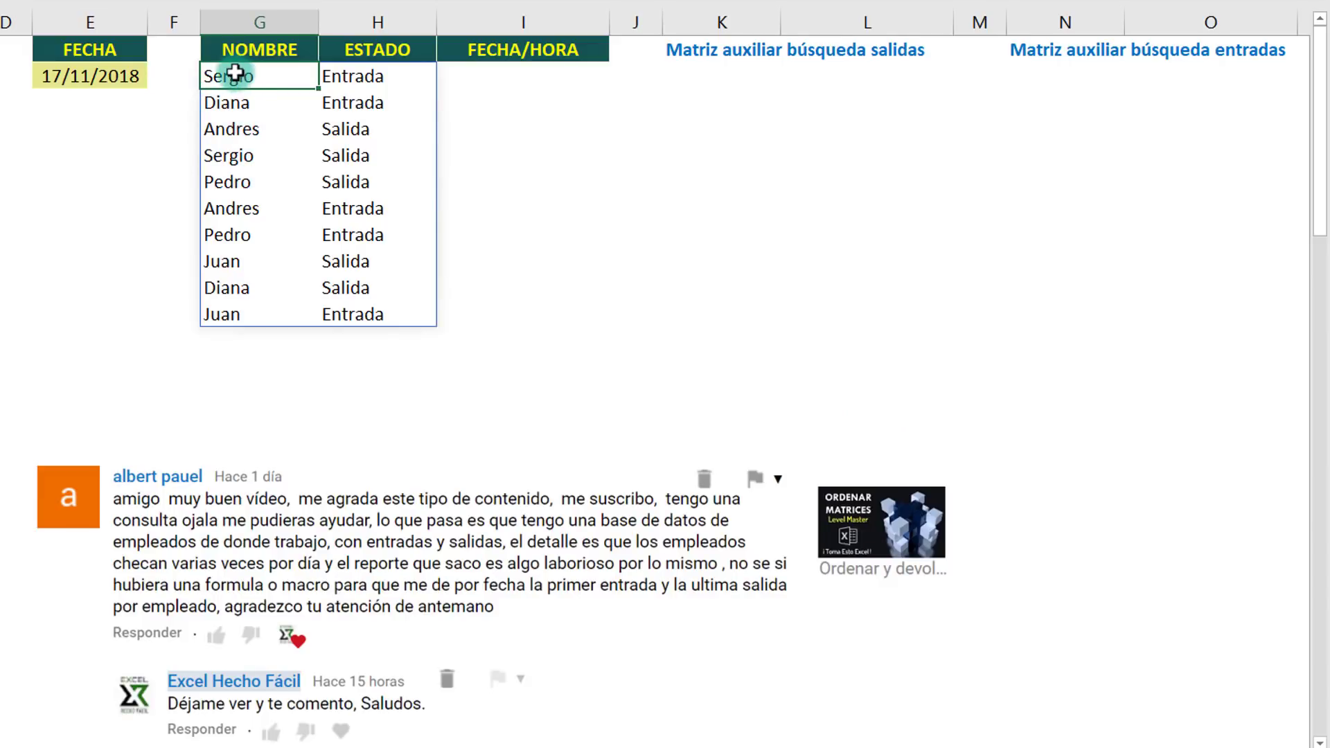
Examine the spilled results in G2:H11, comparing the Entrada and Salida rows of individual employees
drag(236, 74, 356, 79)
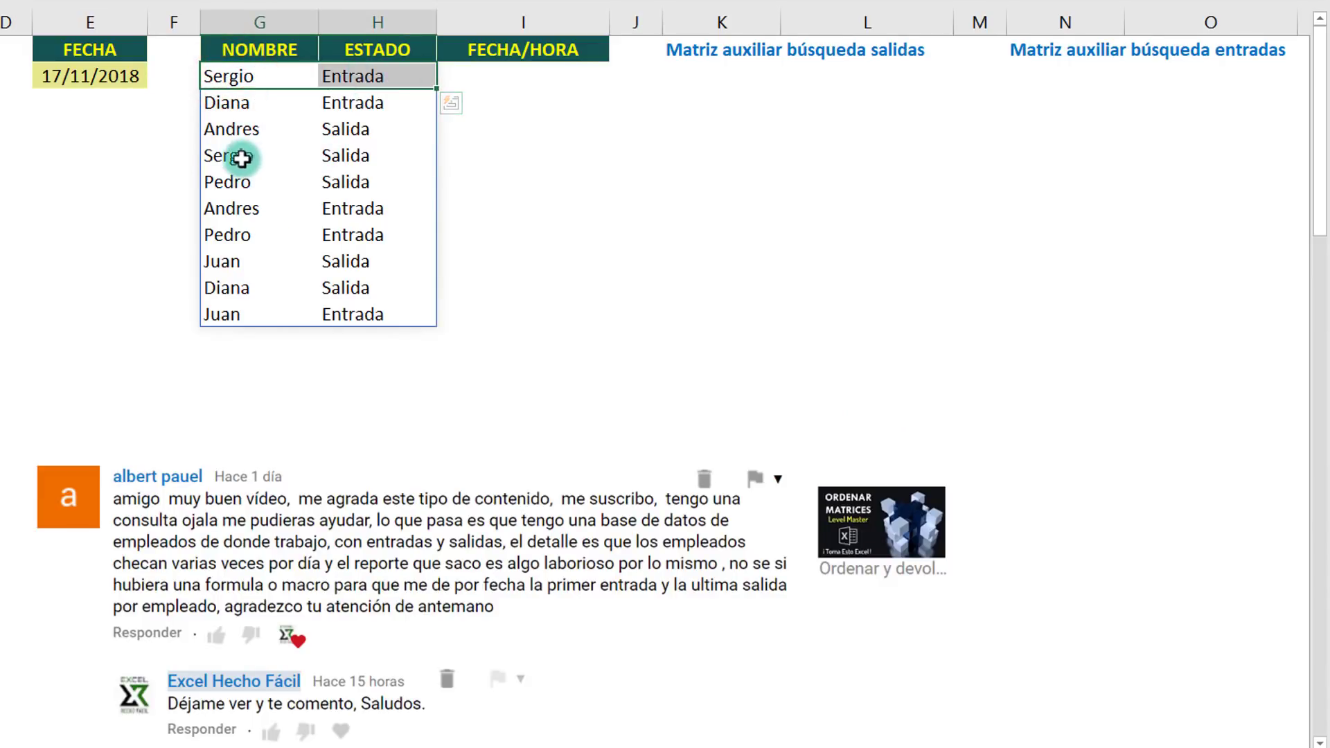
drag(241, 158, 381, 157)
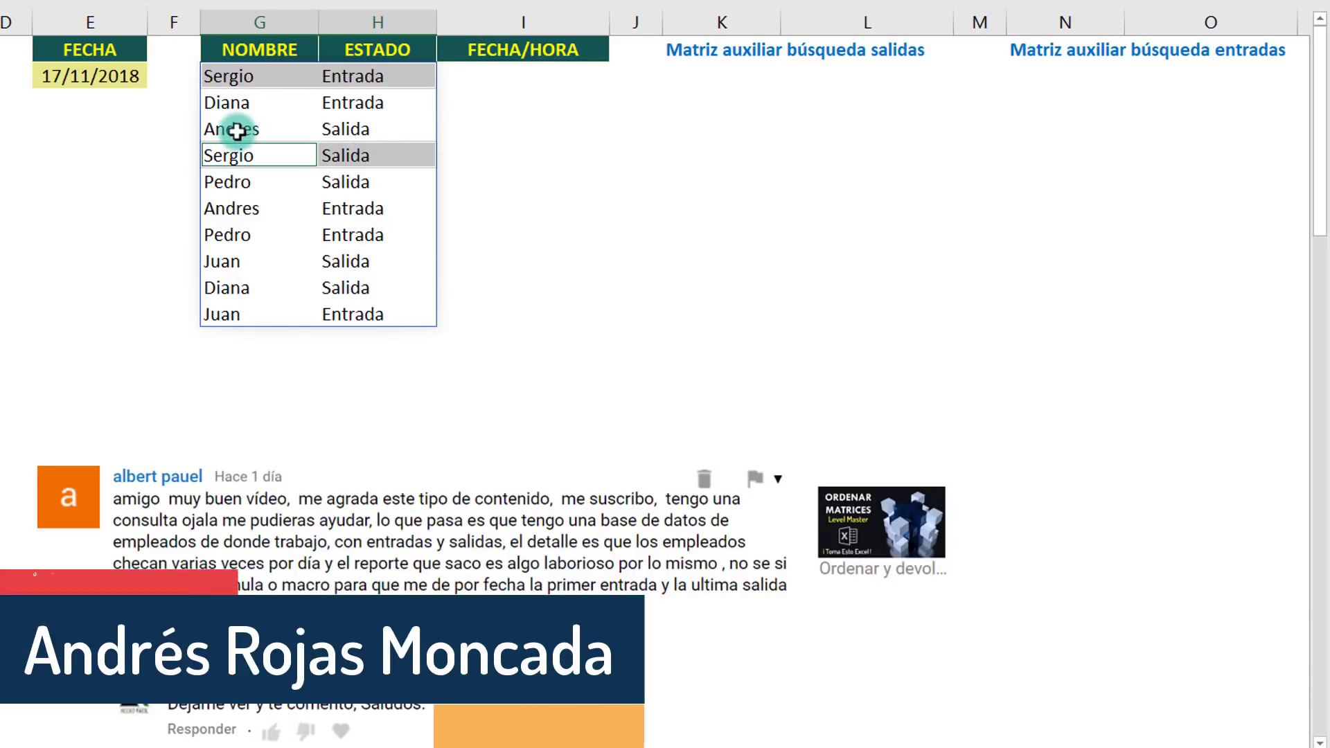
drag(232, 128, 348, 131)
drag(232, 208, 347, 209)
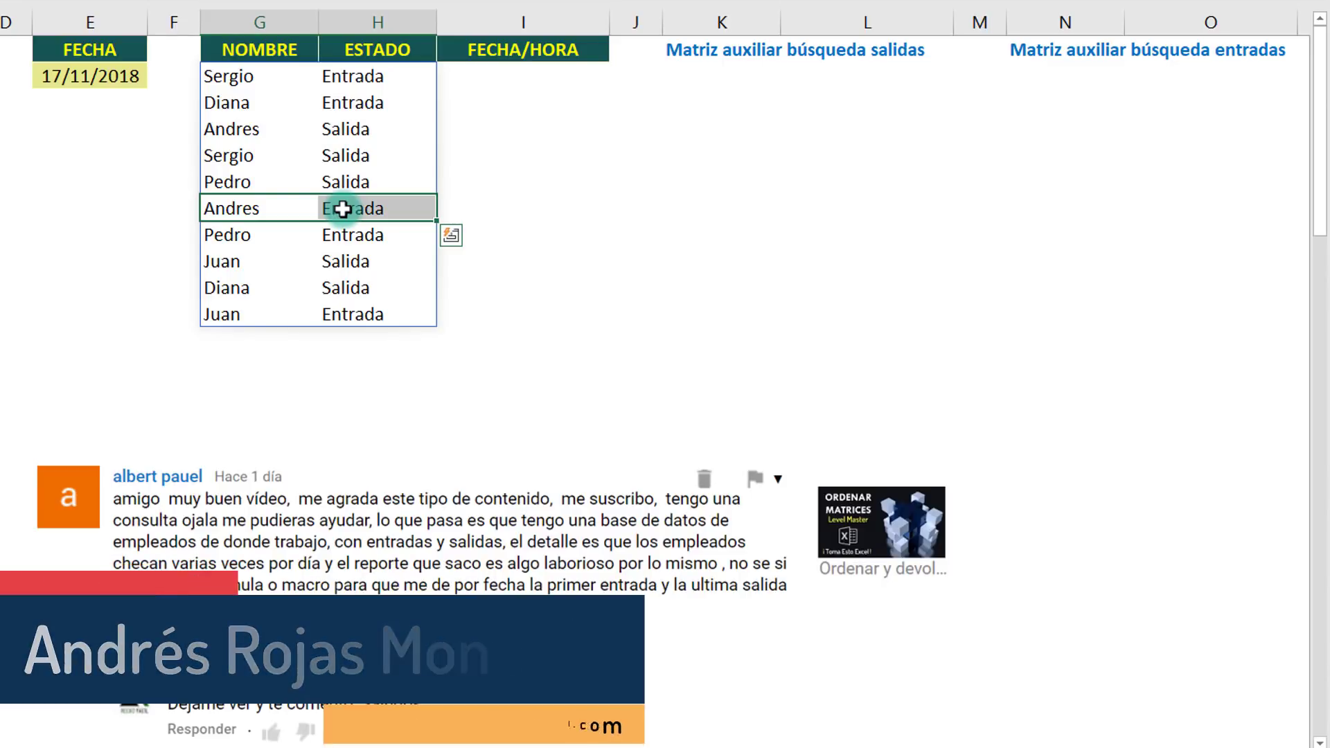
click(254, 75)
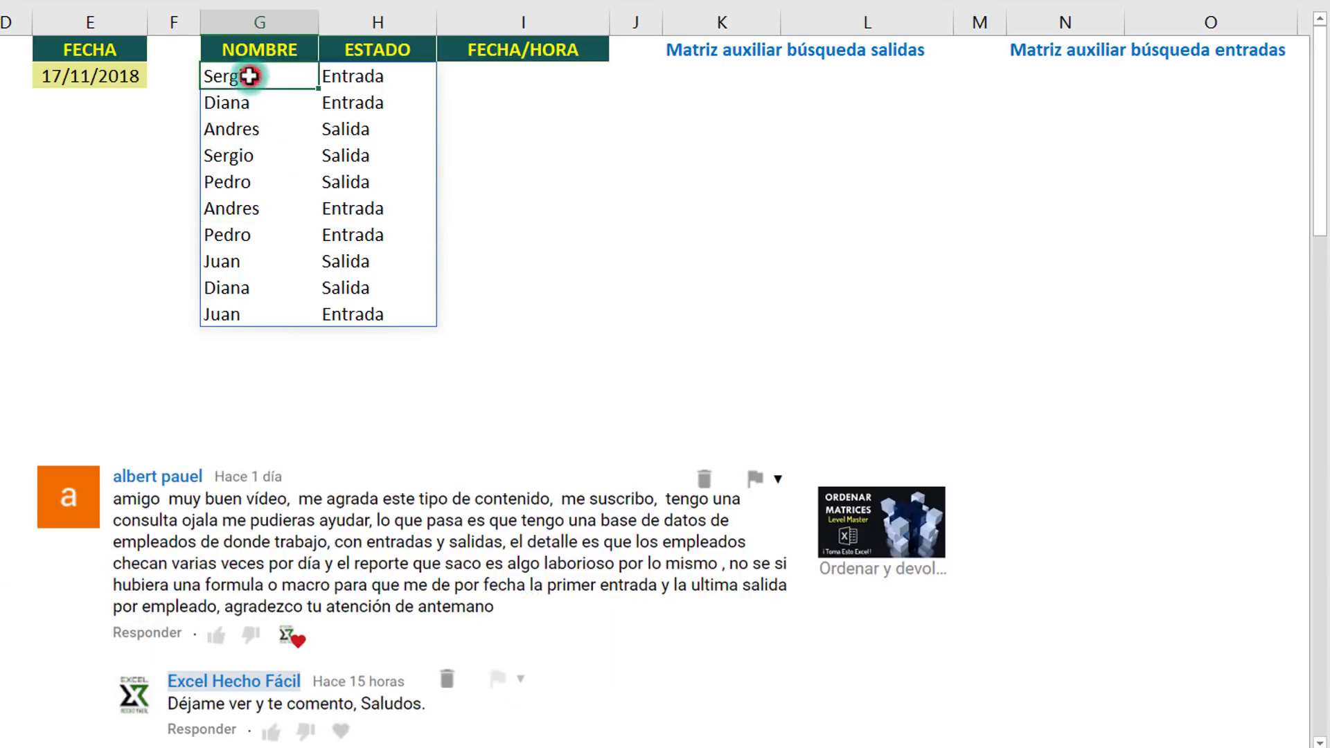
Wrap the UNICOS formula in G2 inside the ORDENAR function, using the whole UNICOS expression as its matriz argument
key(F2)
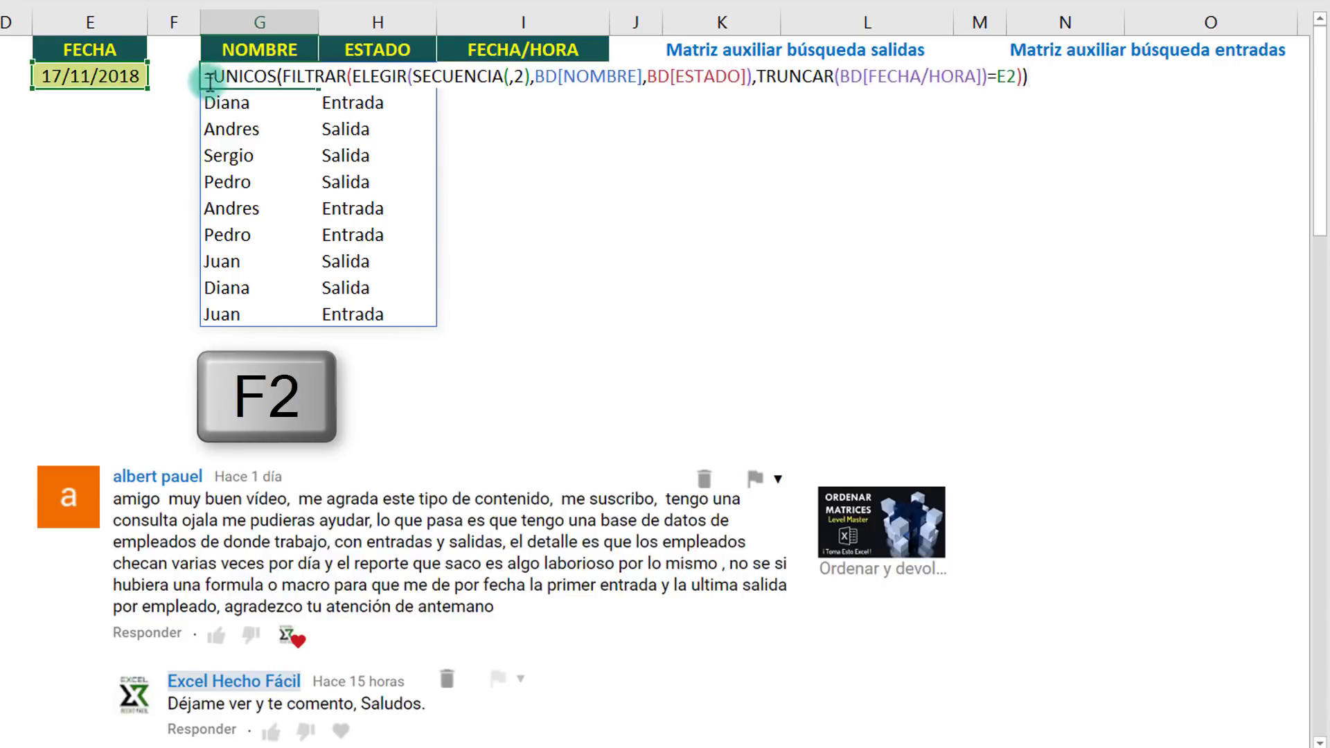
click(210, 75)
text(ordena)
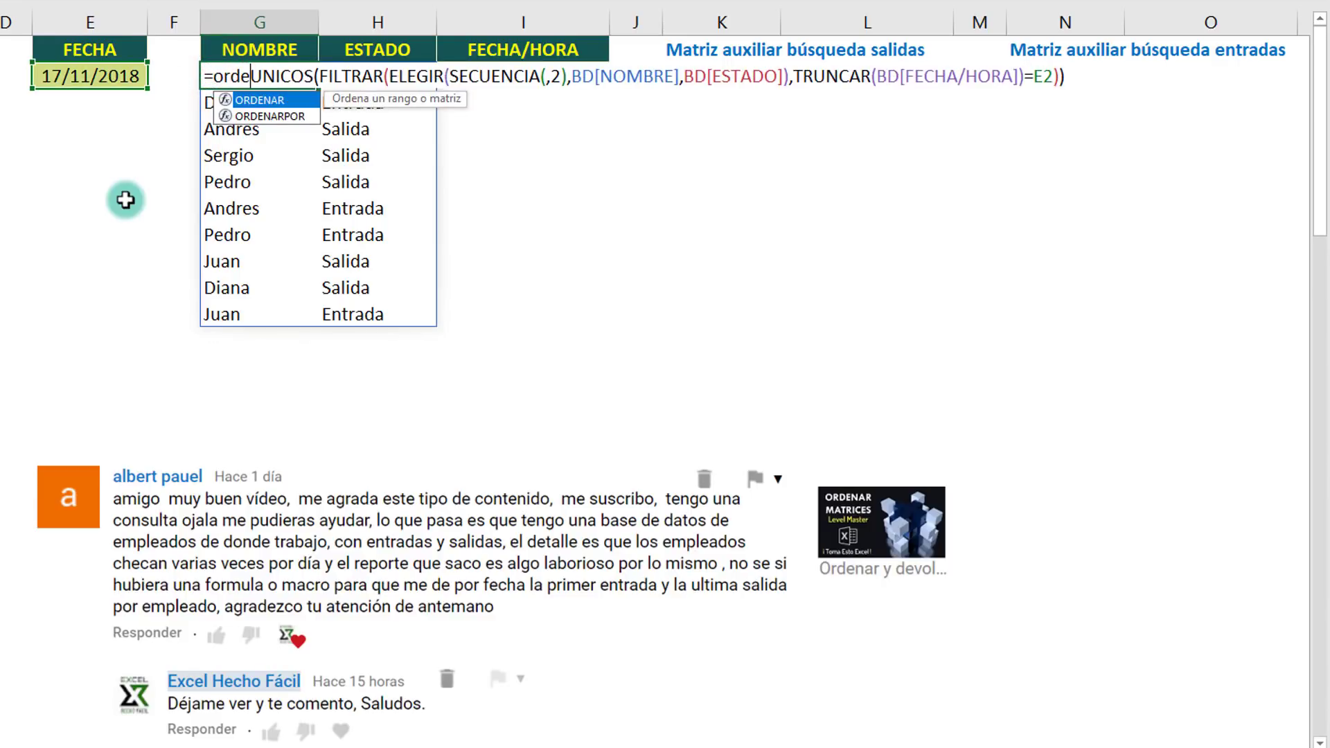
key(Tab)
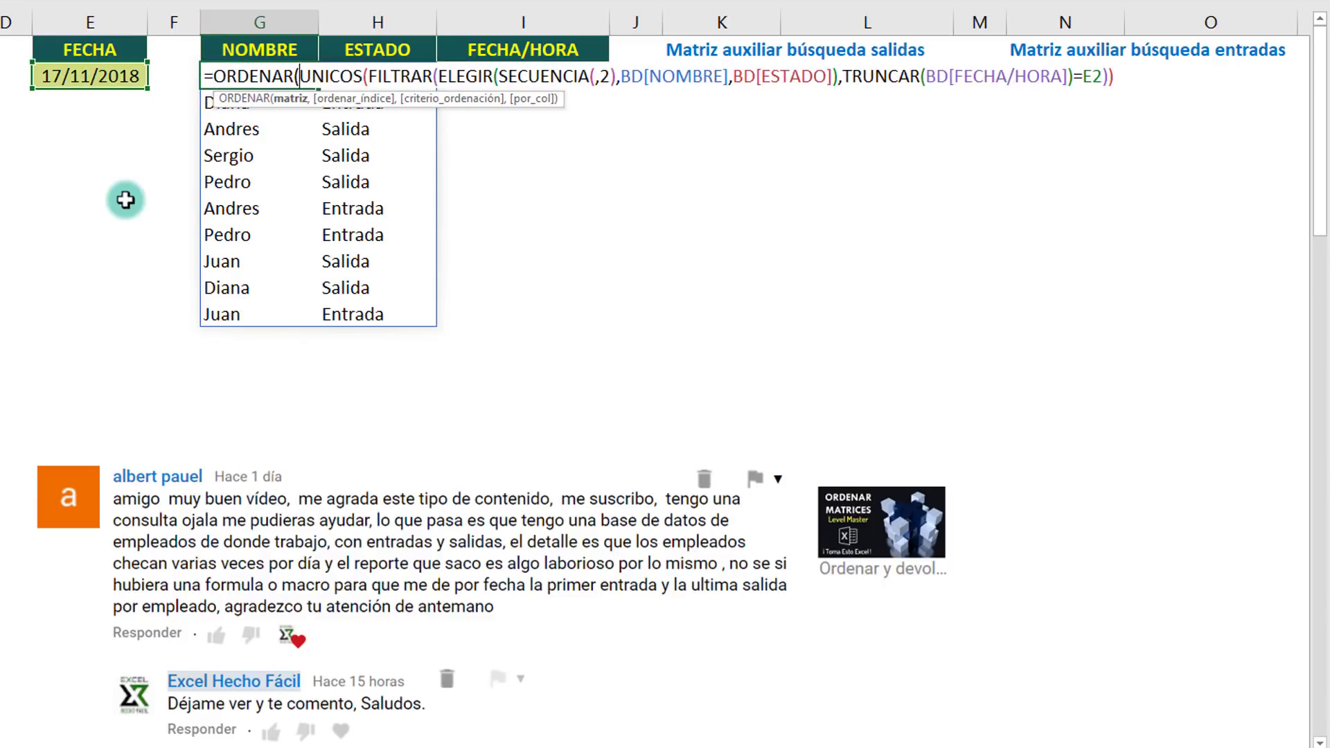
click(287, 99)
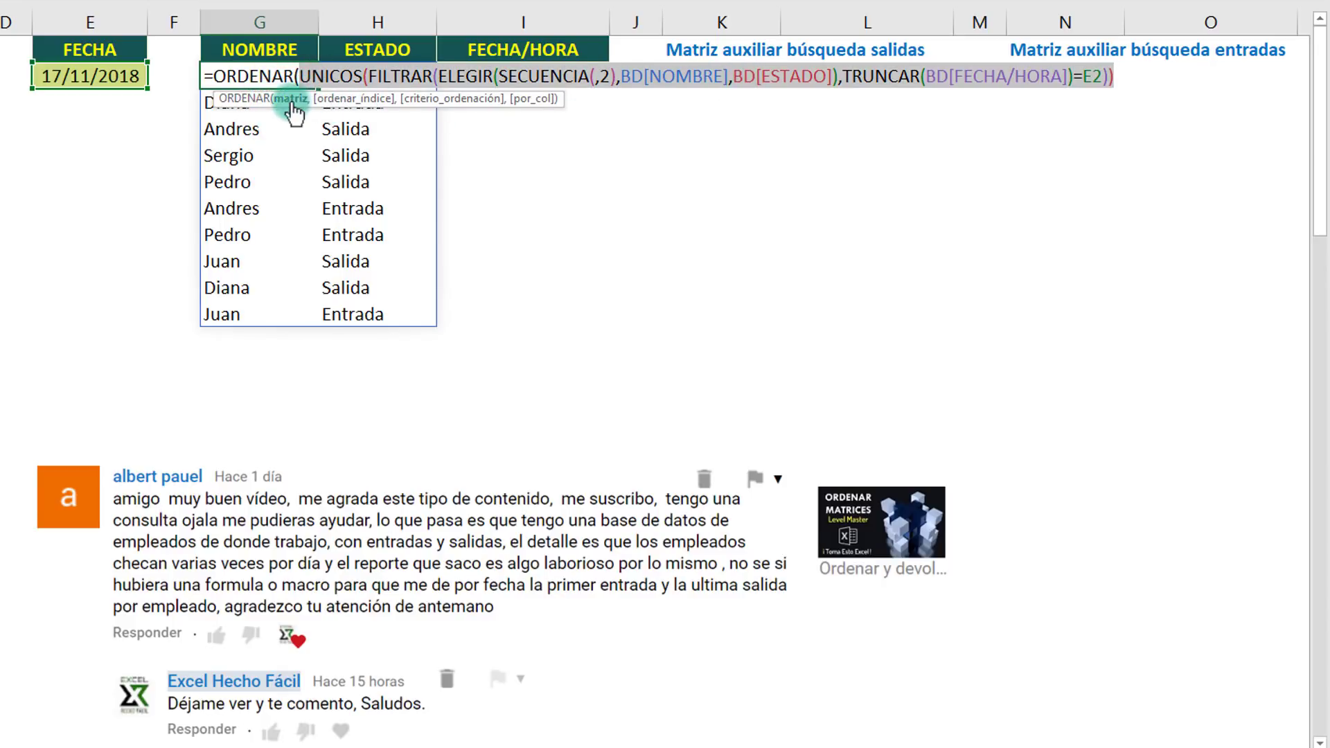
click(1116, 75)
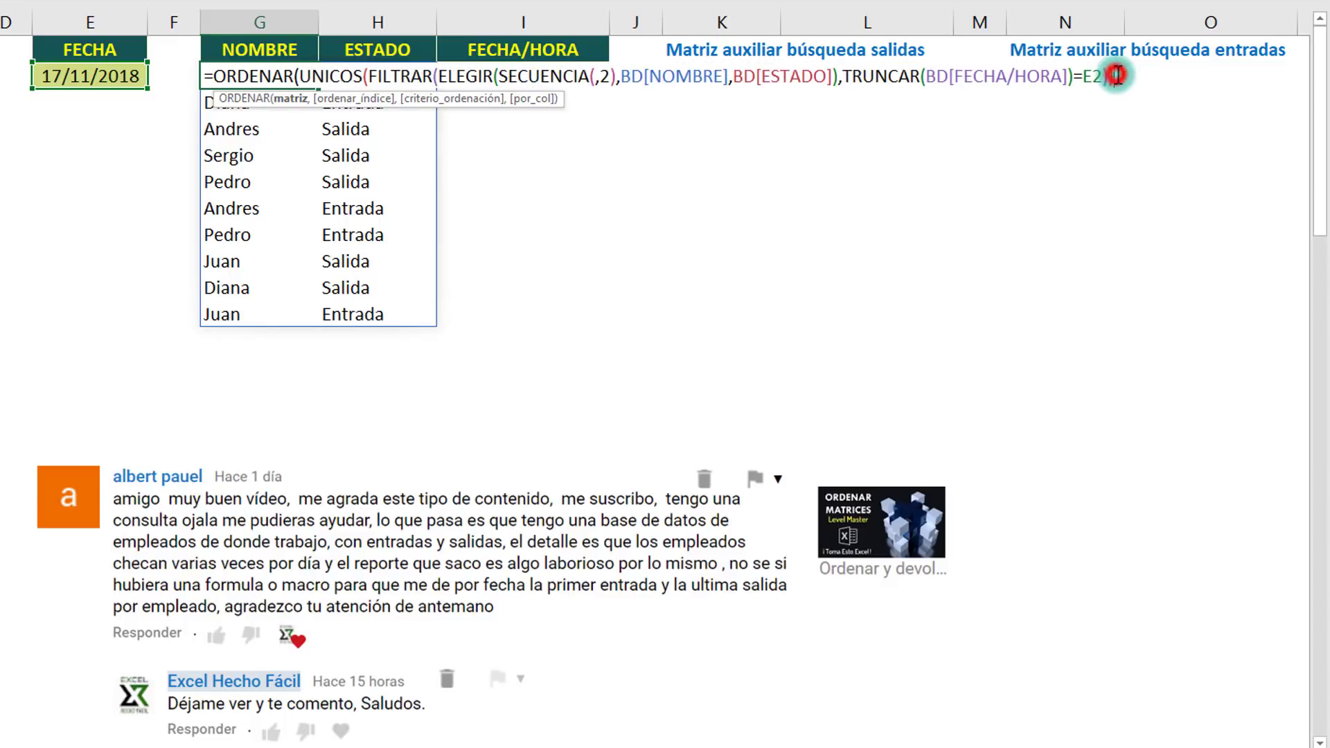
Add SECUENCIA(,2) as the ordenar_índice argument of ORDENAR so that it sorts by both columns
text(,)
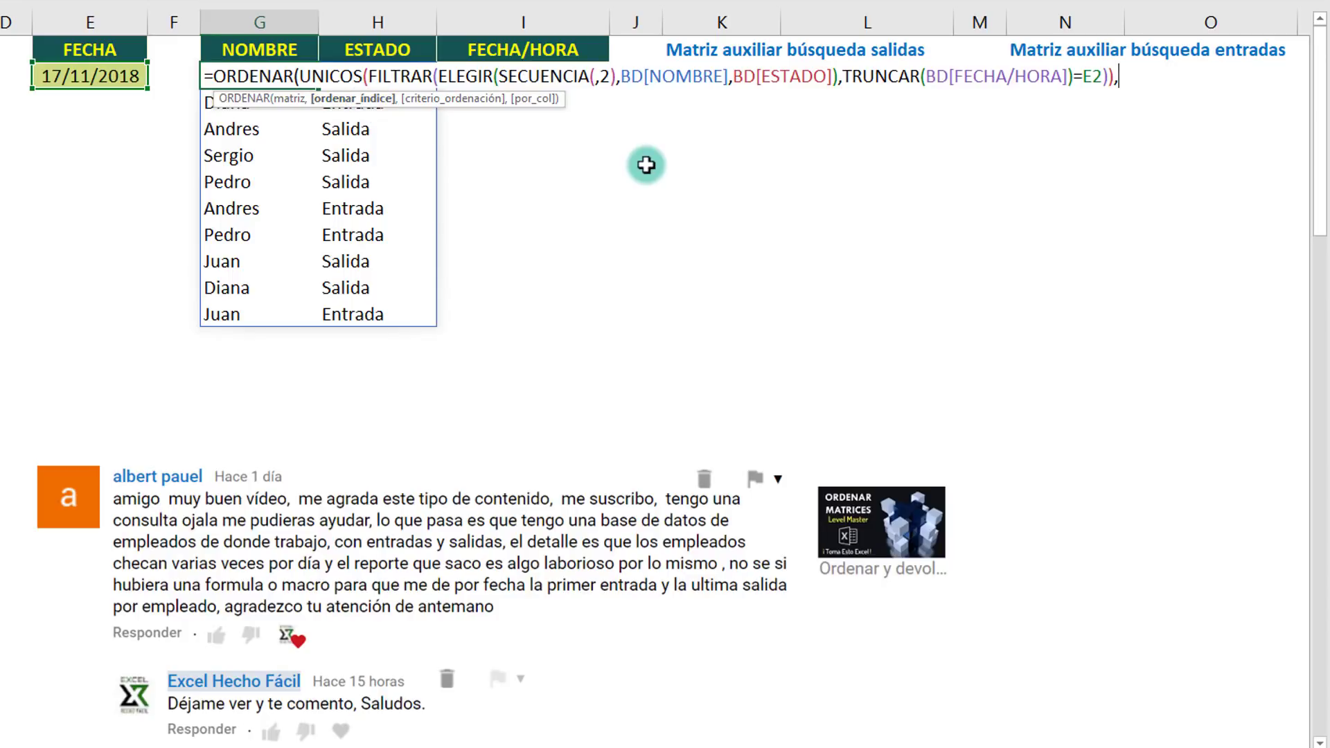
text(secu)
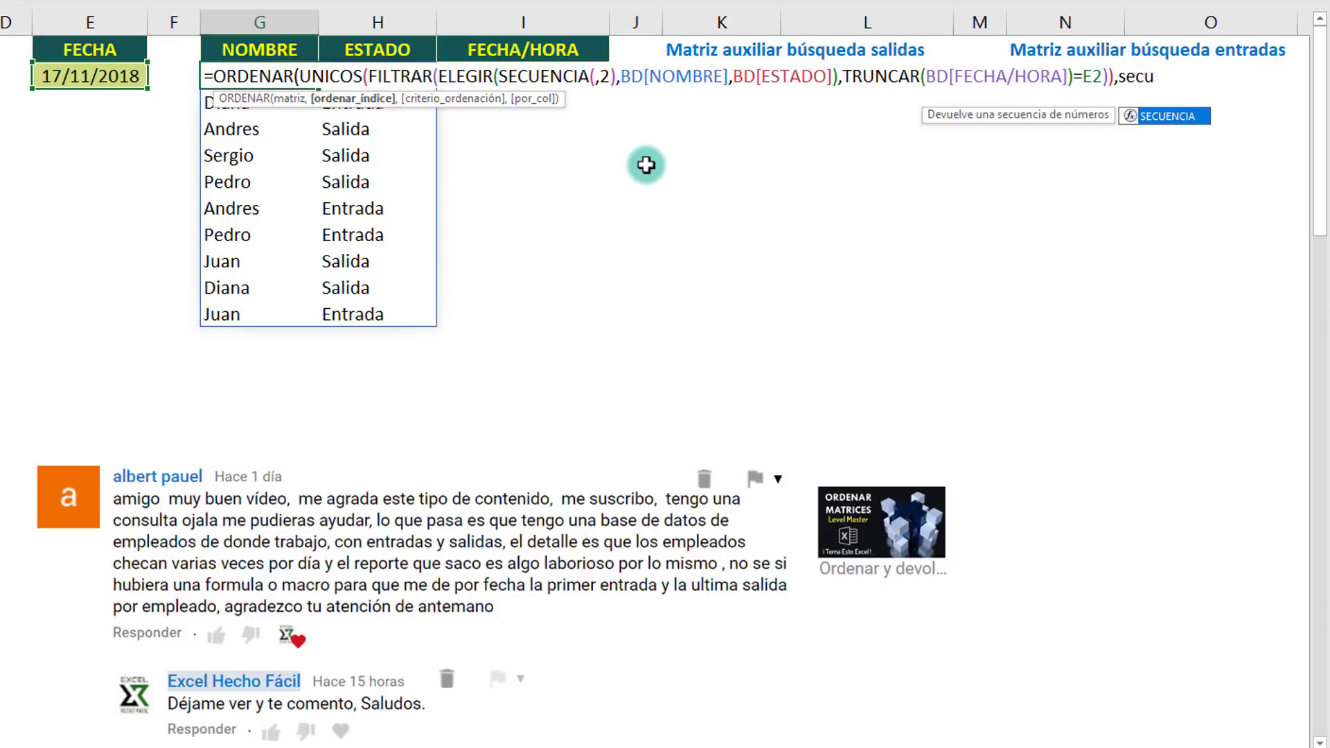
key(Tab)
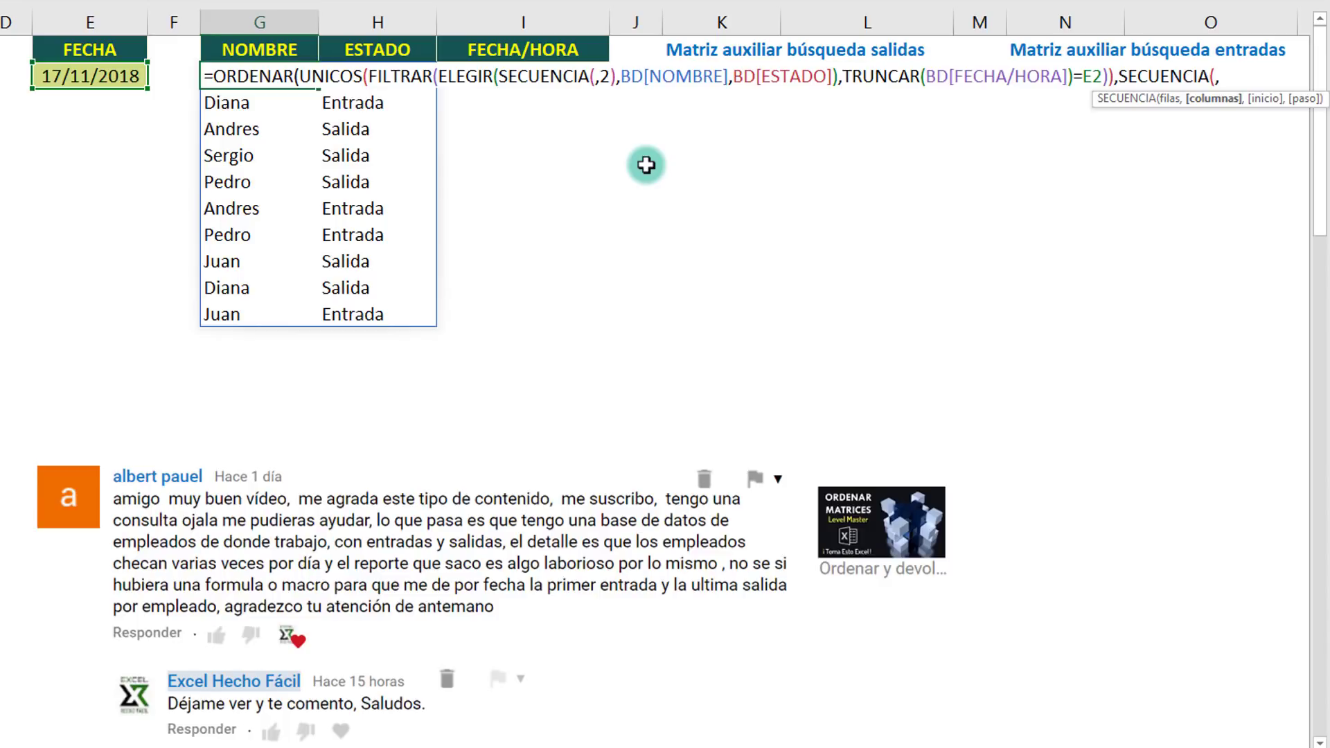
text(,2))
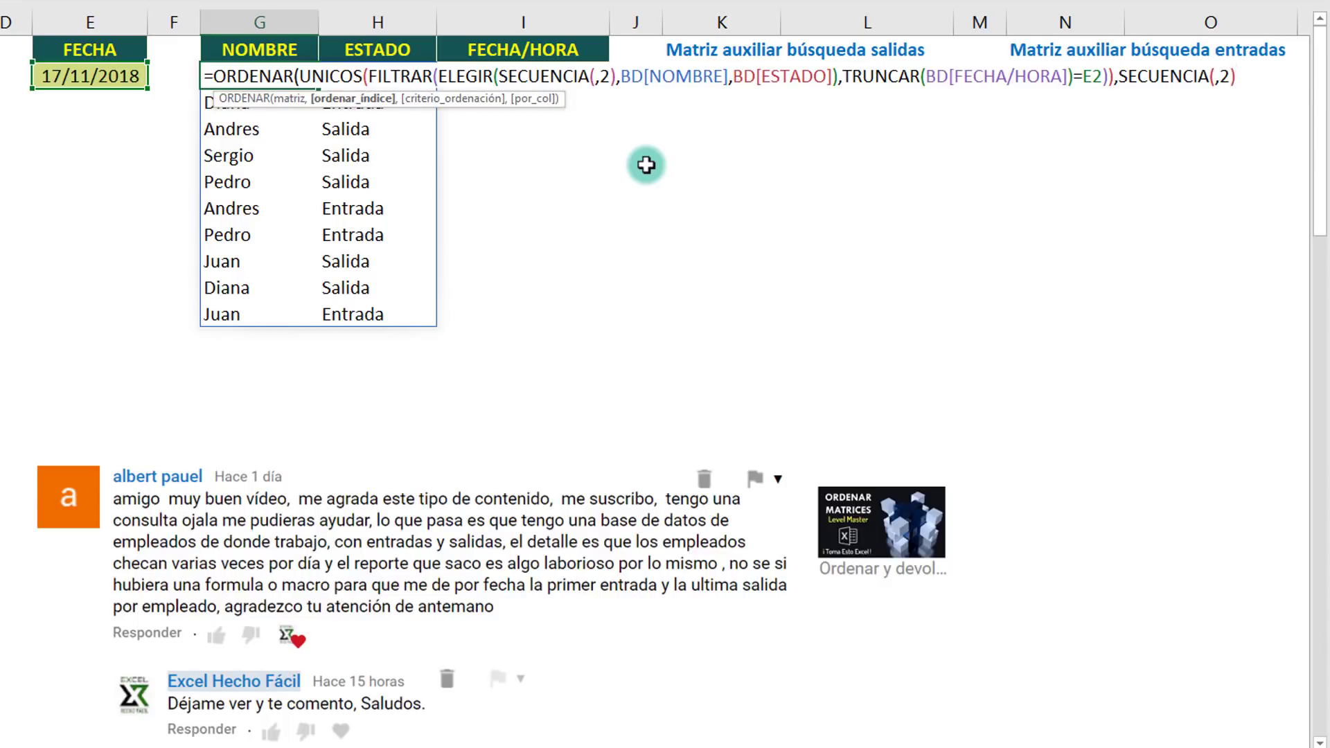
Evaluate the SECUENCIA(,2) sort index within the formula to inspect its array, and restore the expression
drag(1237, 76, 1118, 80)
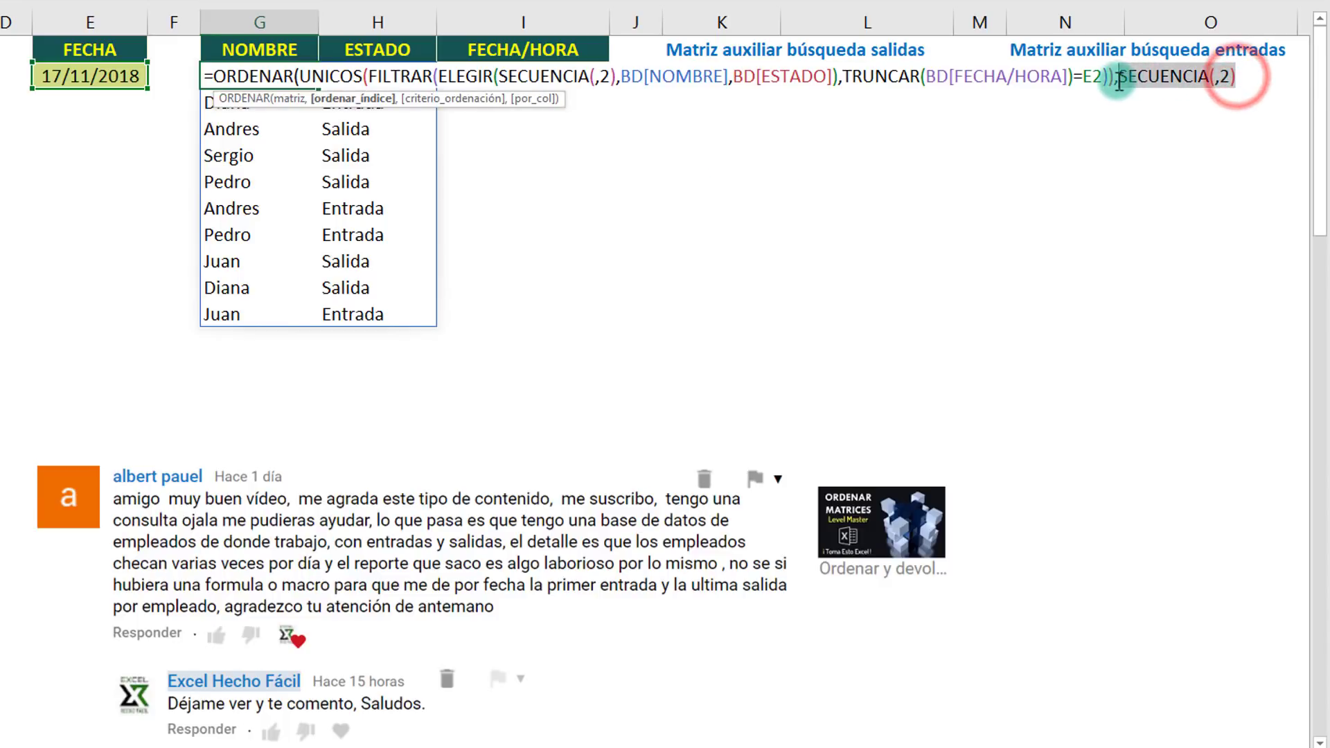
key(F9)
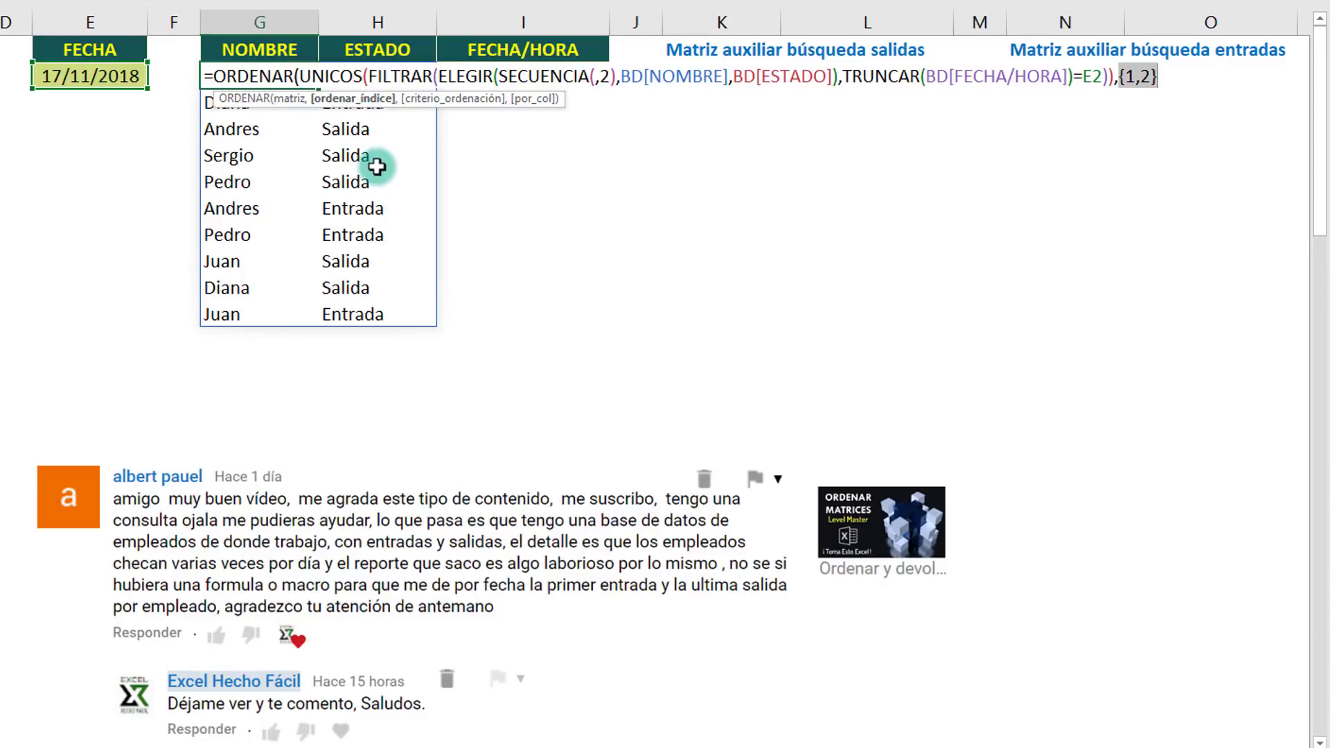
key(ctrl+z)
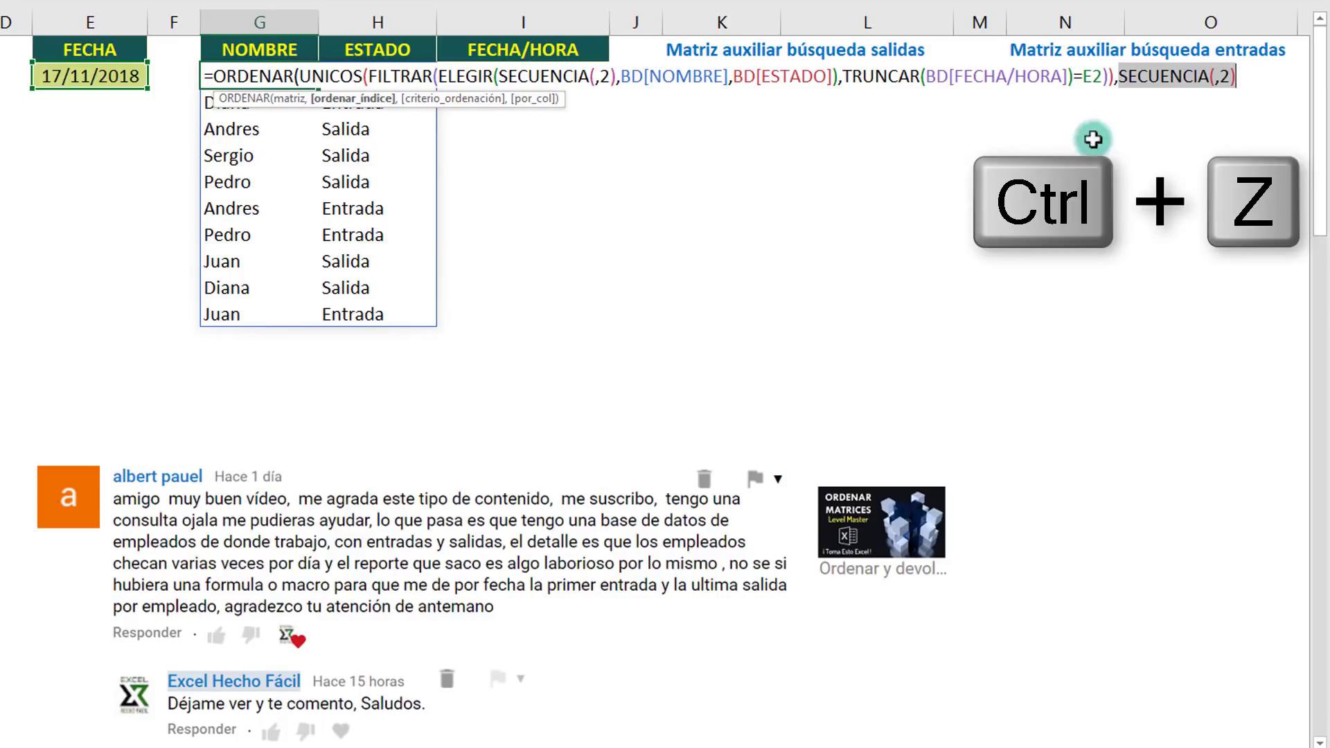
Set the ORDENAR sort criterion to {1,-1} and por_col to FALSO, and enter the formula in G2
click(1247, 75)
text(),{)
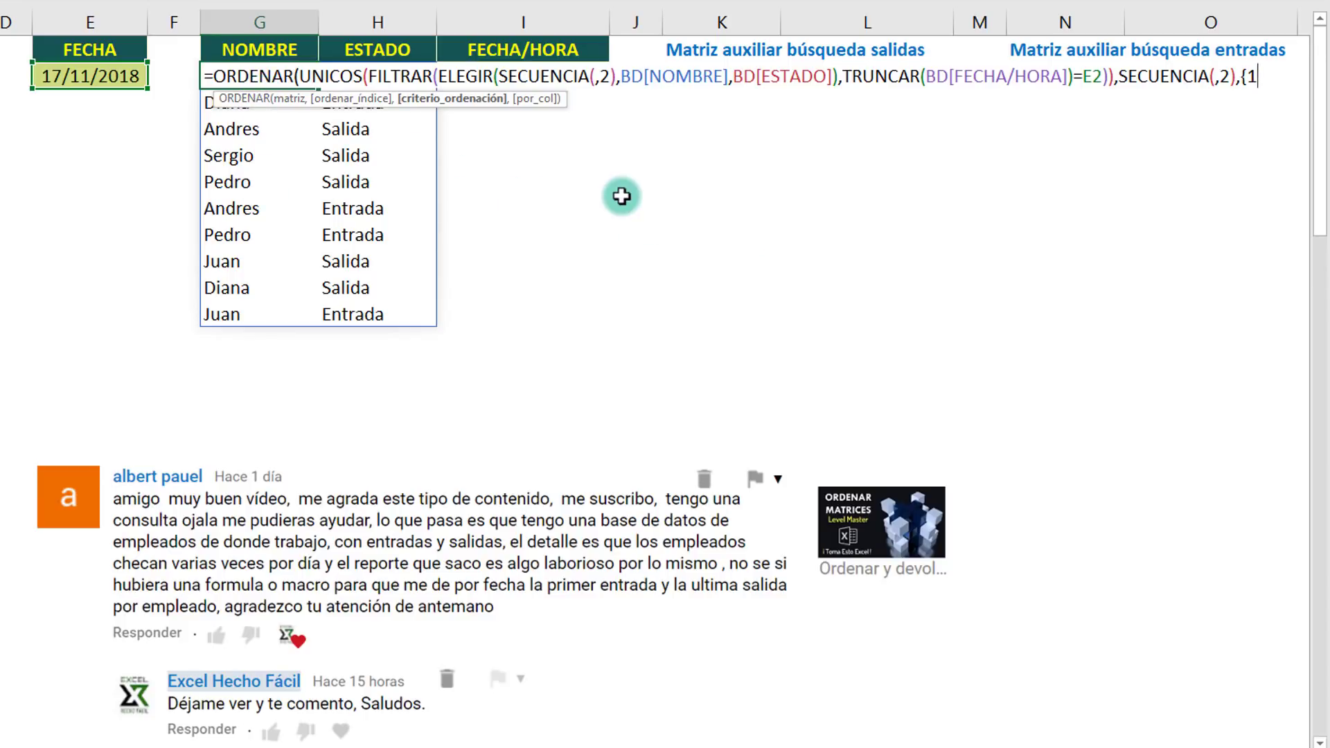
text(1,-1},)
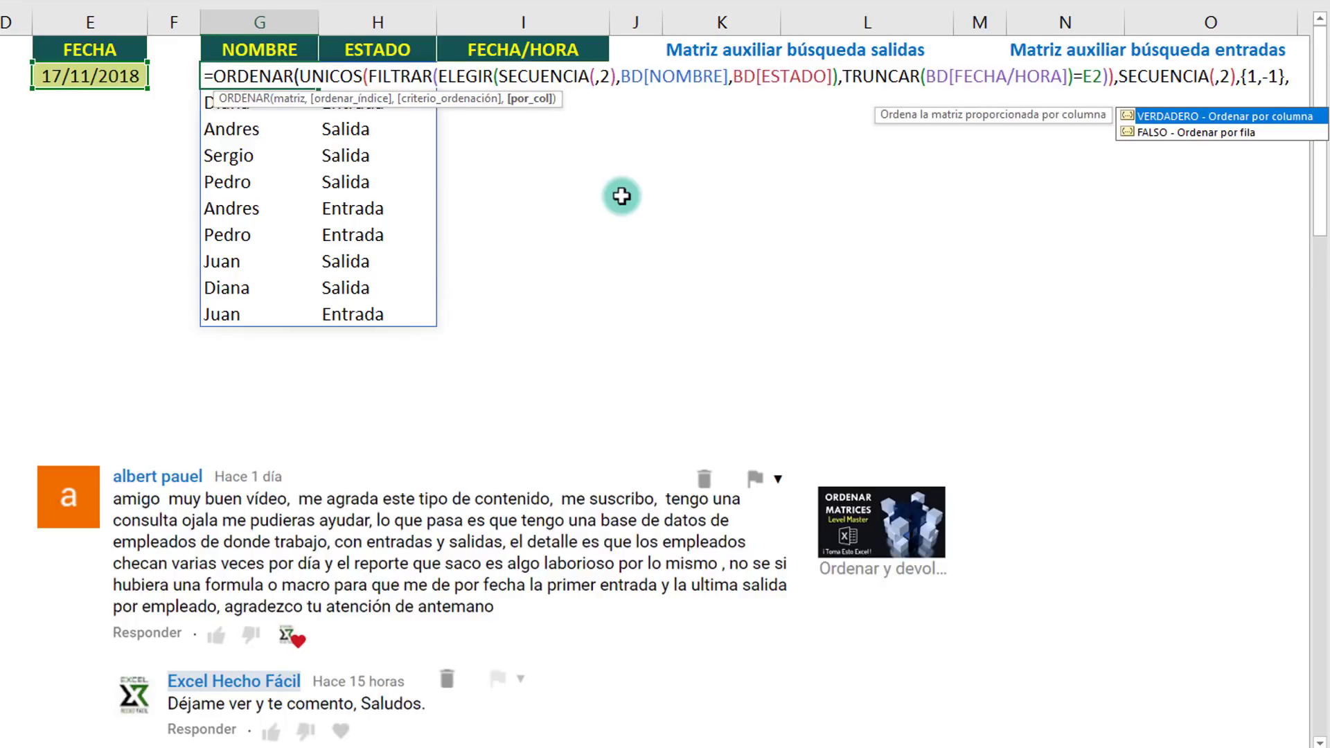
key(Down)
key(Tab)
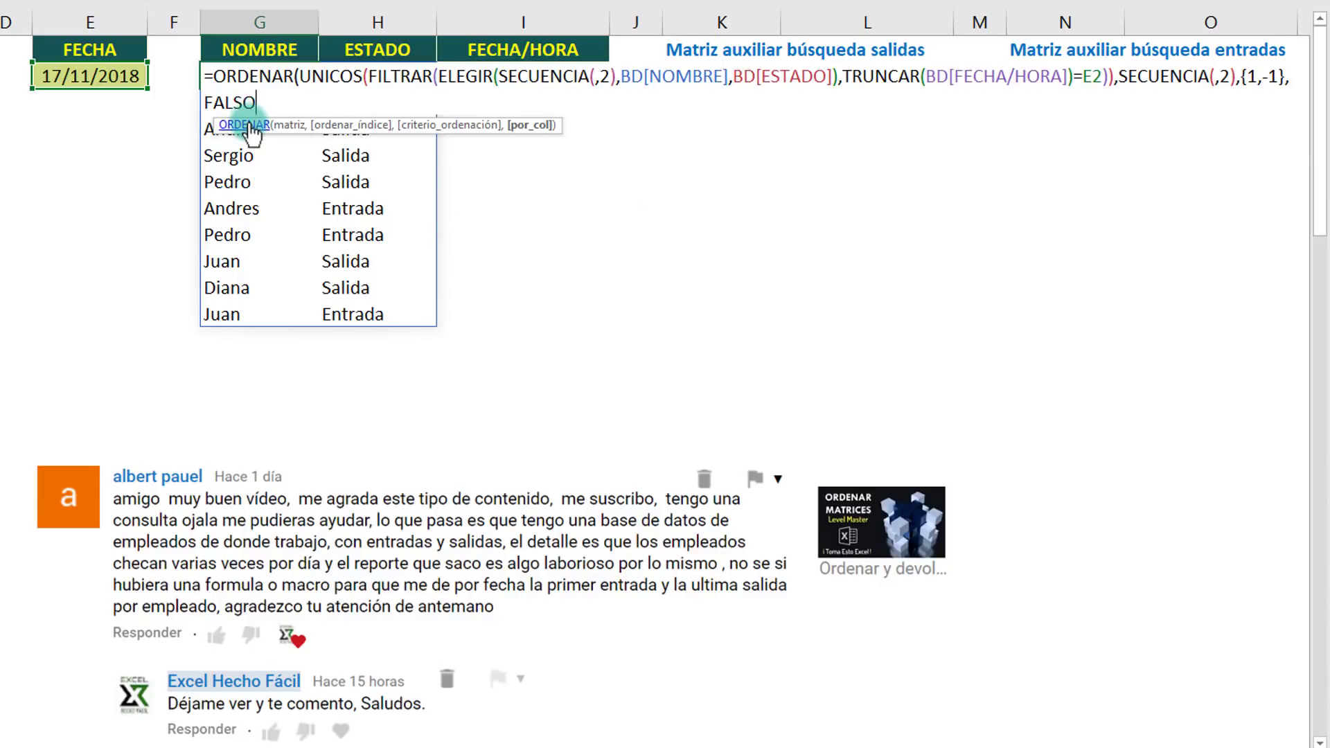
key(ctrl+Return)
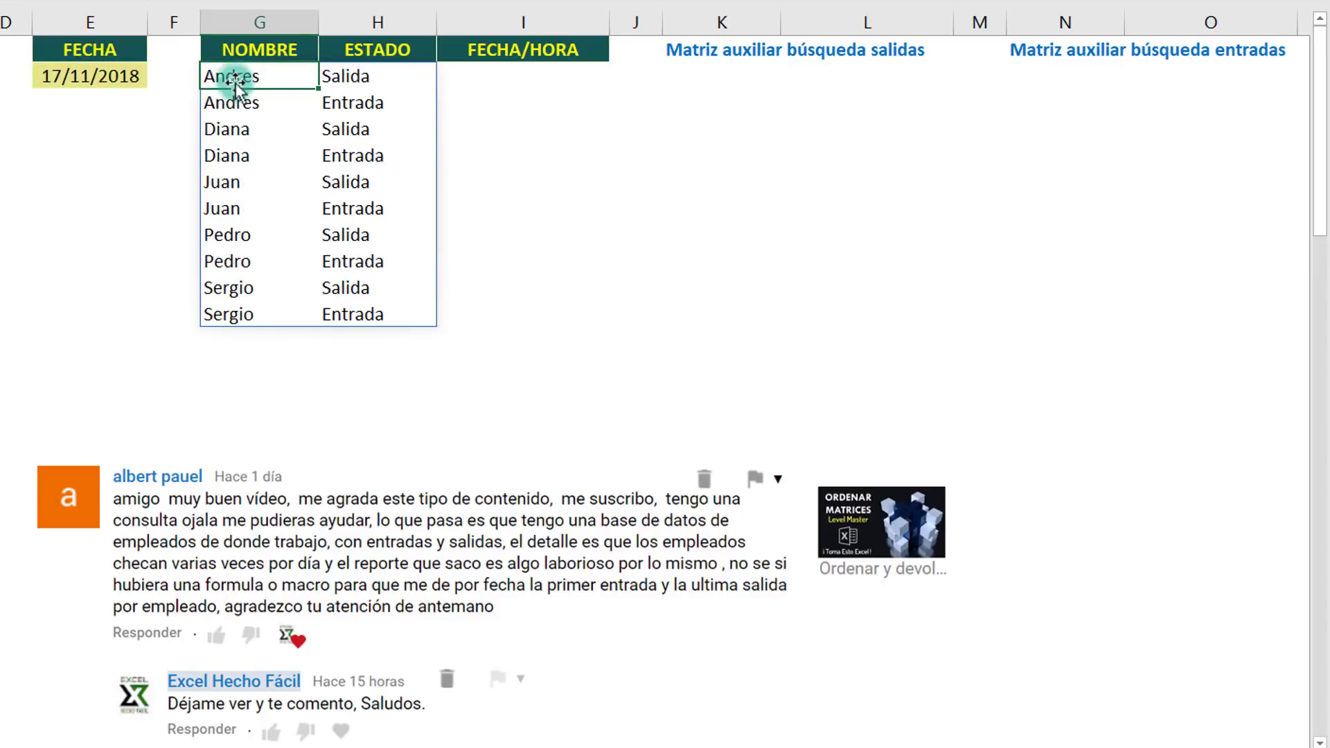
Examine the sorted results in G2:H11, checking each employee's pair of rows and the order in the ESTADO column
drag(239, 76, 348, 97)
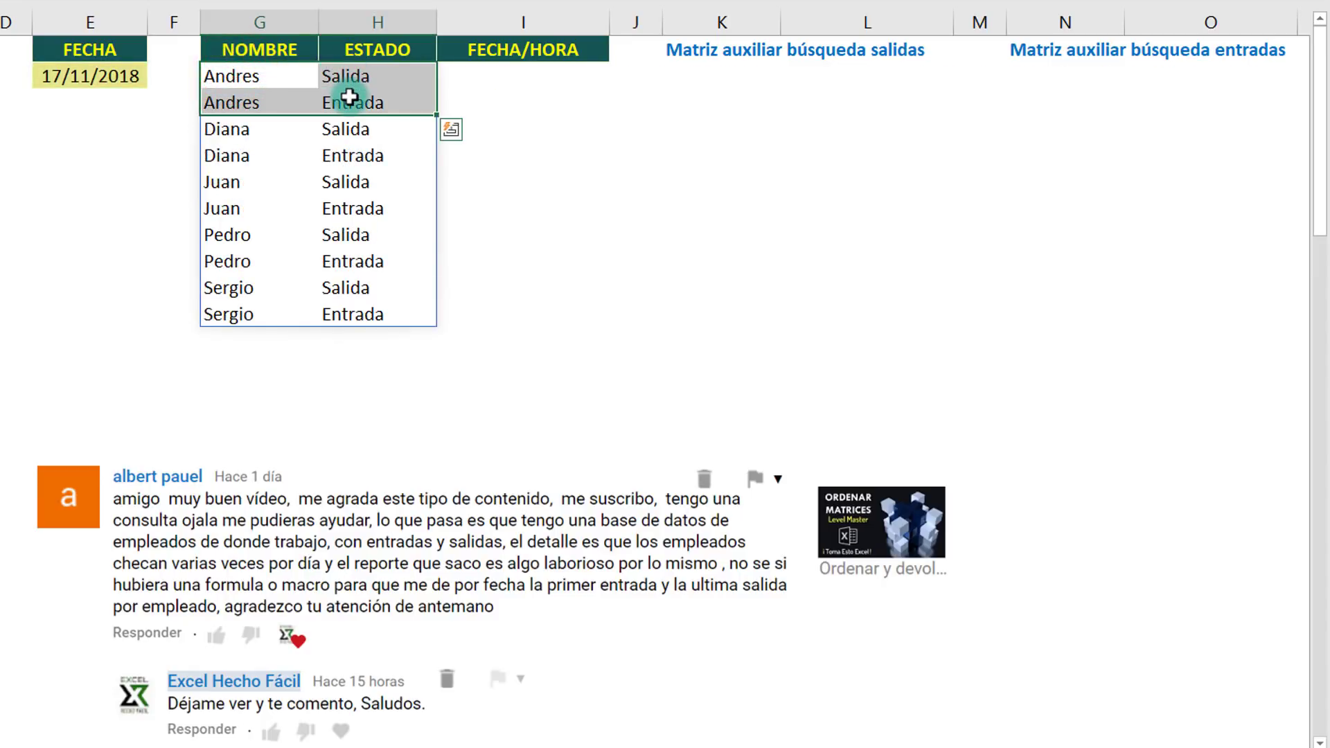
drag(247, 131, 347, 208)
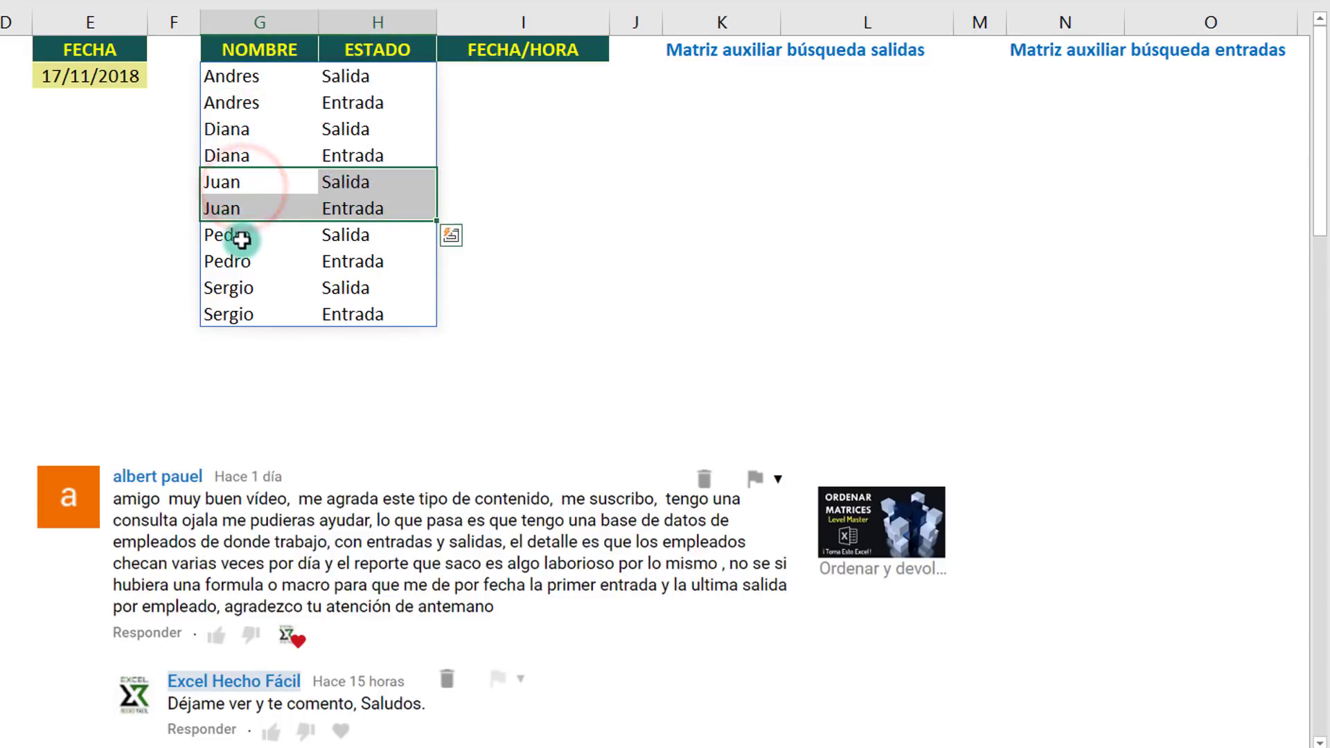
drag(242, 237, 345, 266)
drag(229, 291, 341, 333)
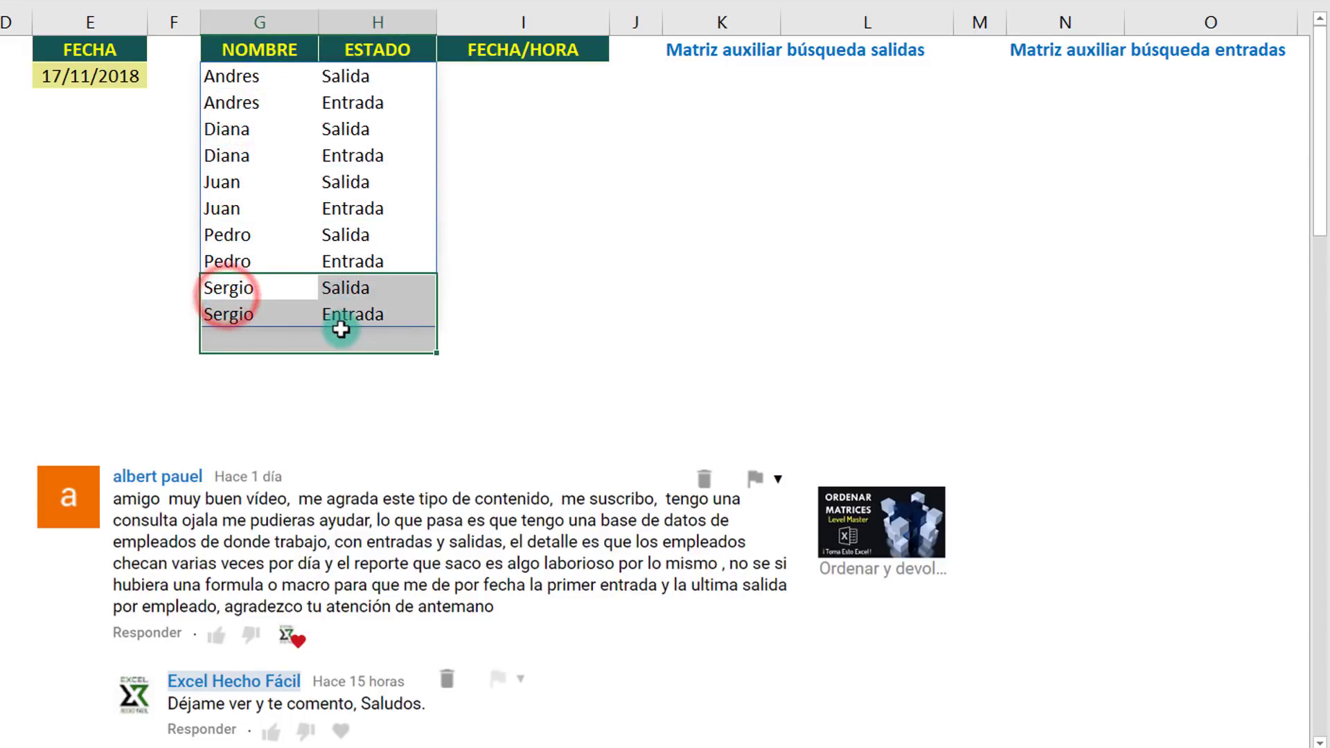
drag(234, 285, 350, 305)
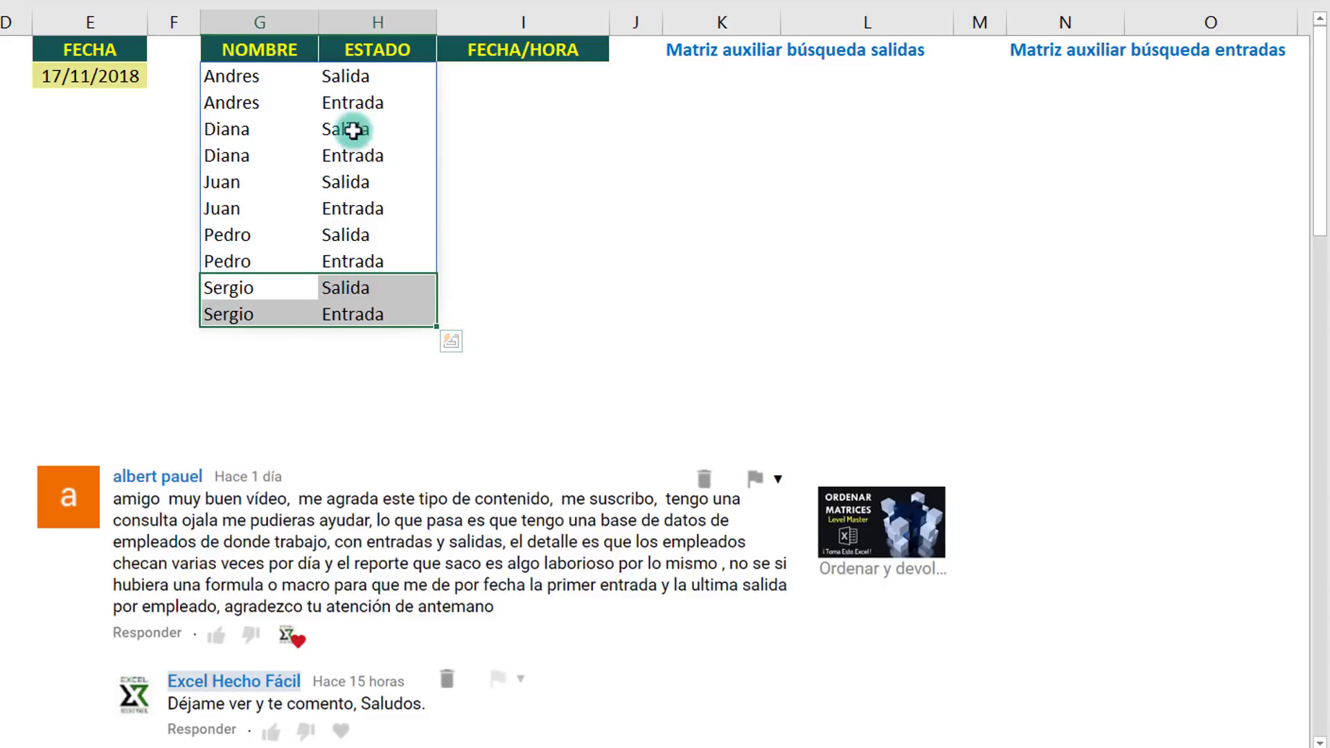
drag(354, 80, 357, 310)
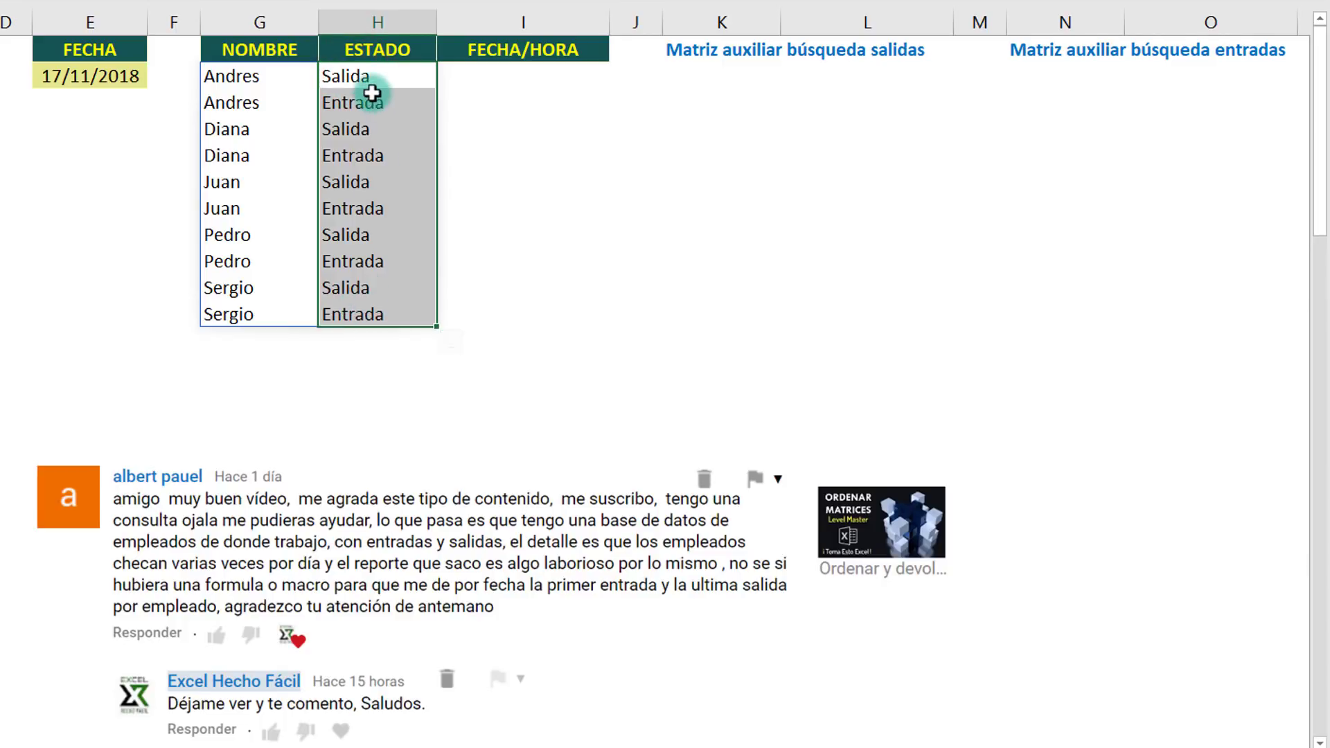